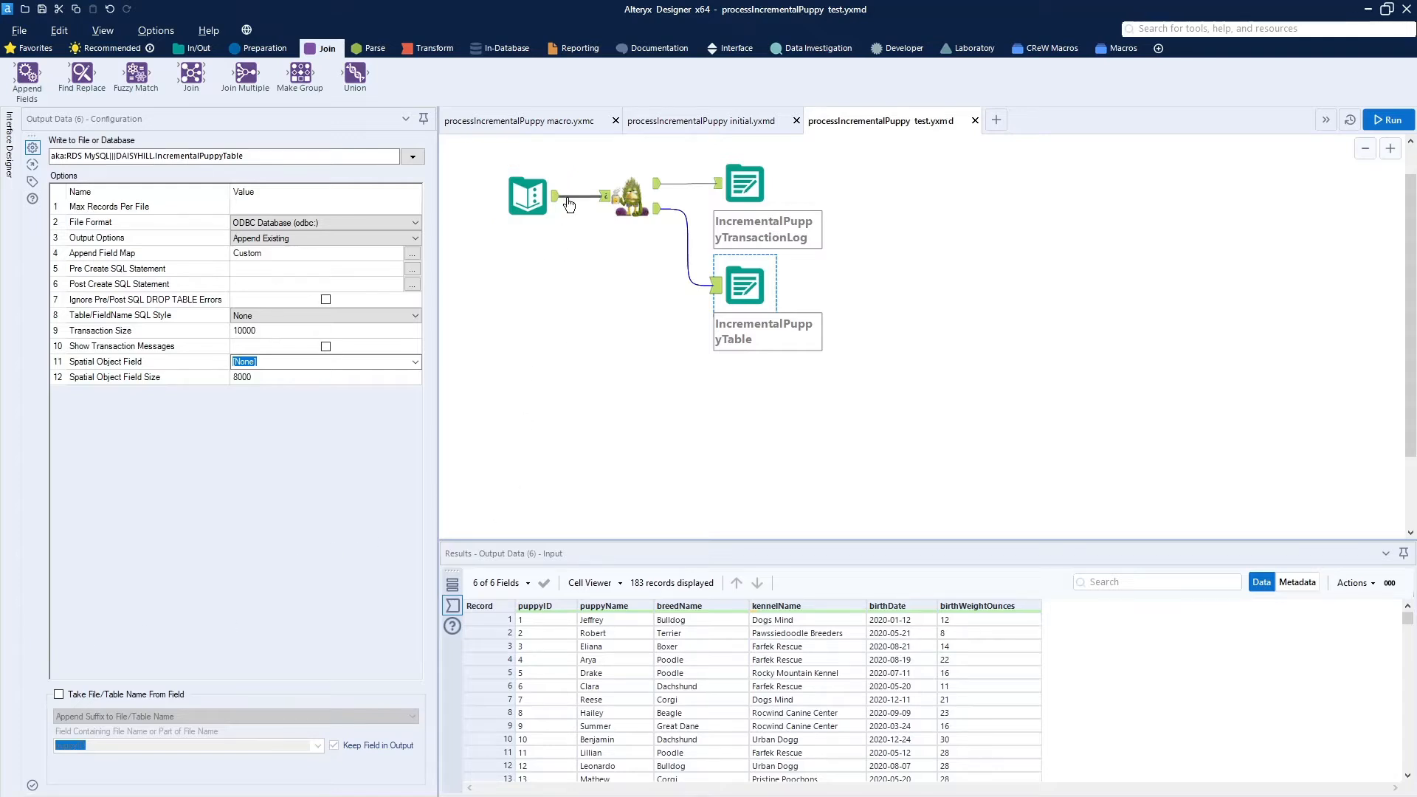
- Open the processIncrementalPuppy macro and review the settings of its Input Data tool and the Select tool that follows it
{"action": "left_click", "coordinate": [559, 124]}
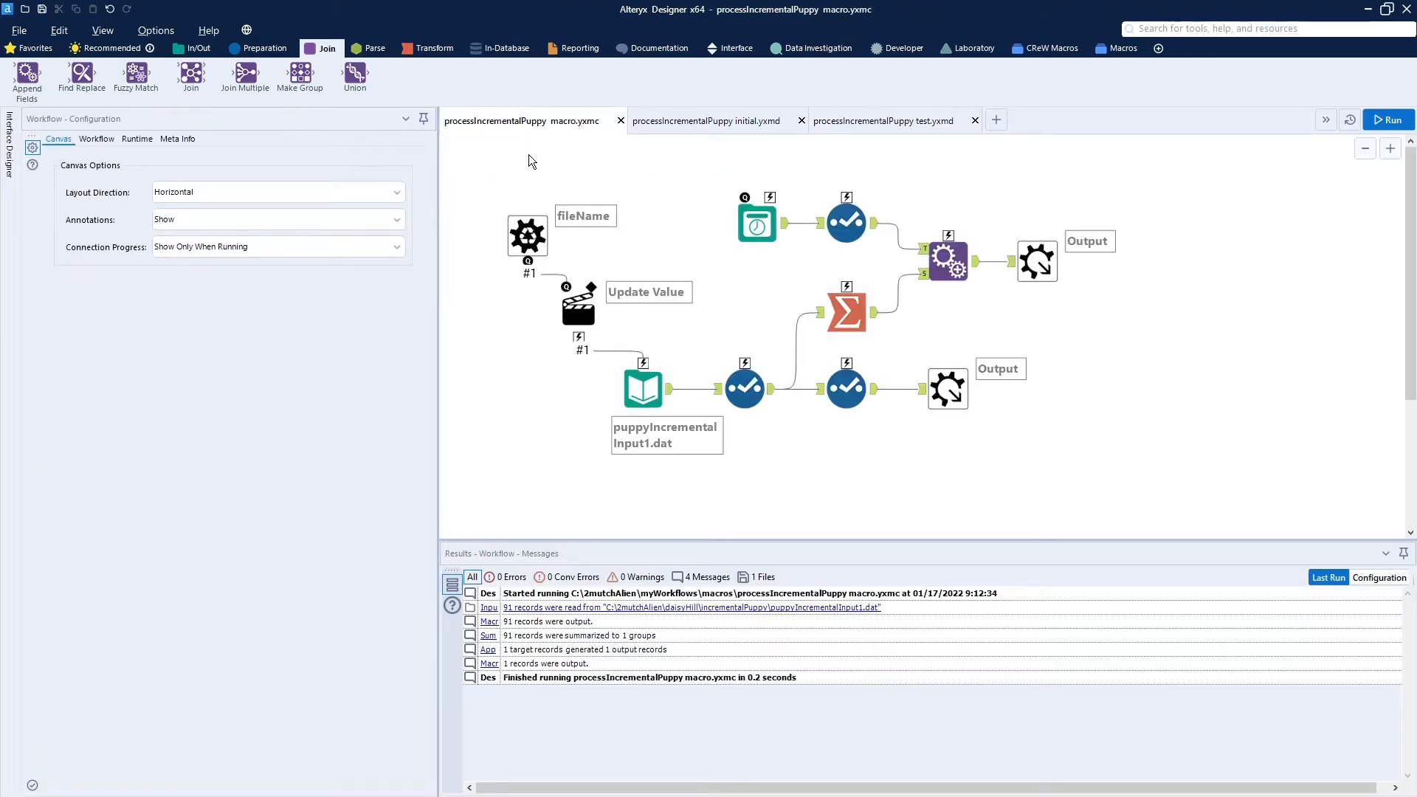
{"action": "left_click", "coordinate": [643, 403]}
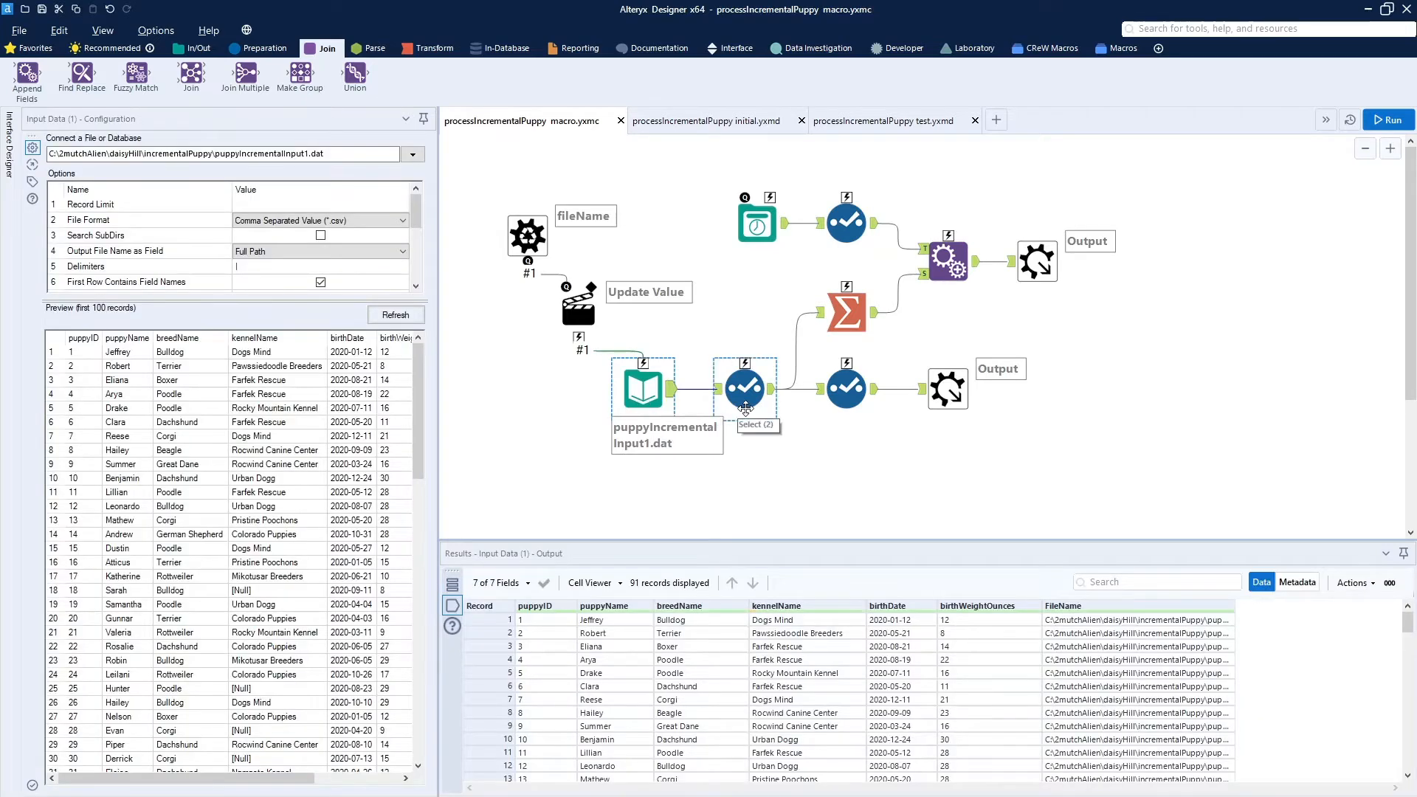
{"action": "left_click", "coordinate": [746, 408]}
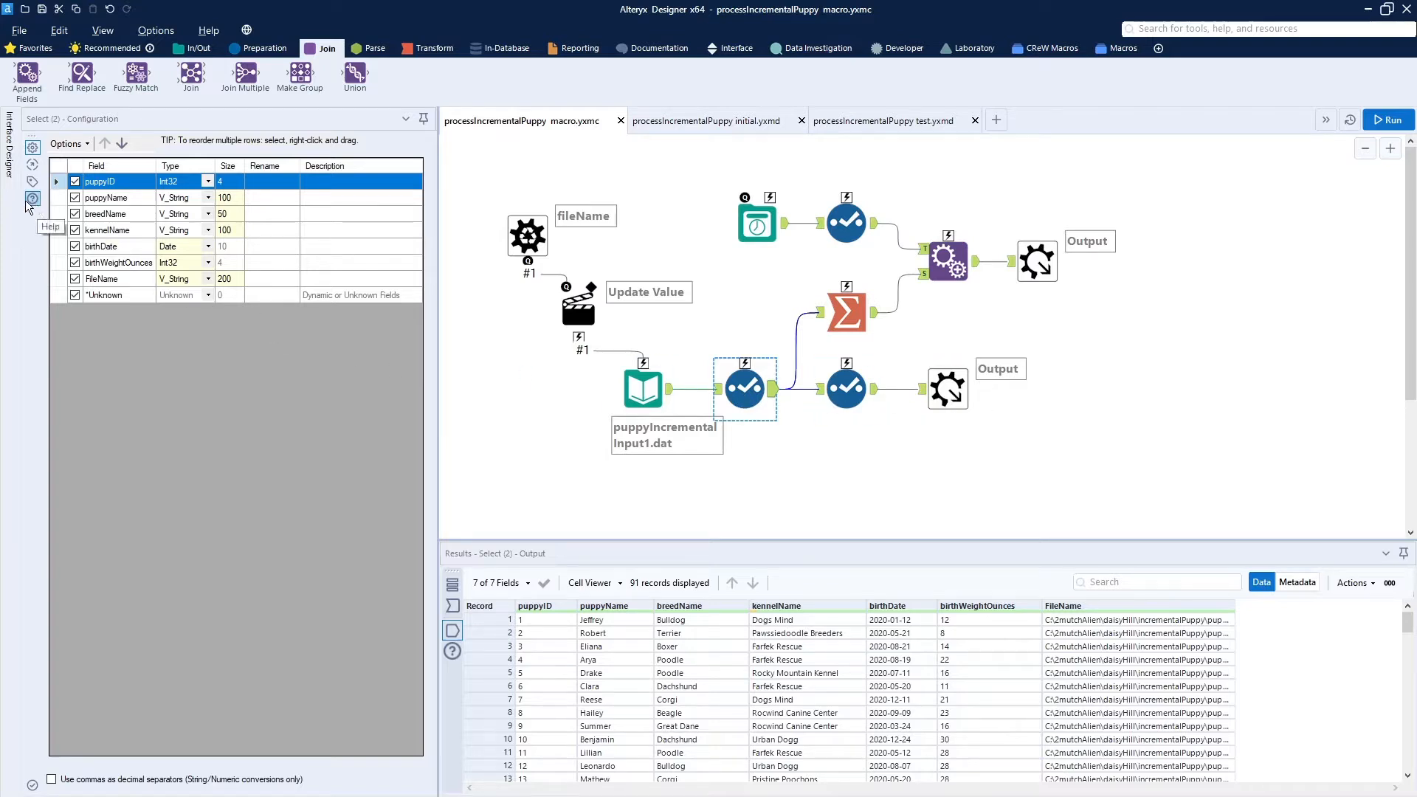
- Review the macro's custom icon and output mode in the Interface Designer properties
{"action": "mouse_move", "coordinate": [10, 180]}
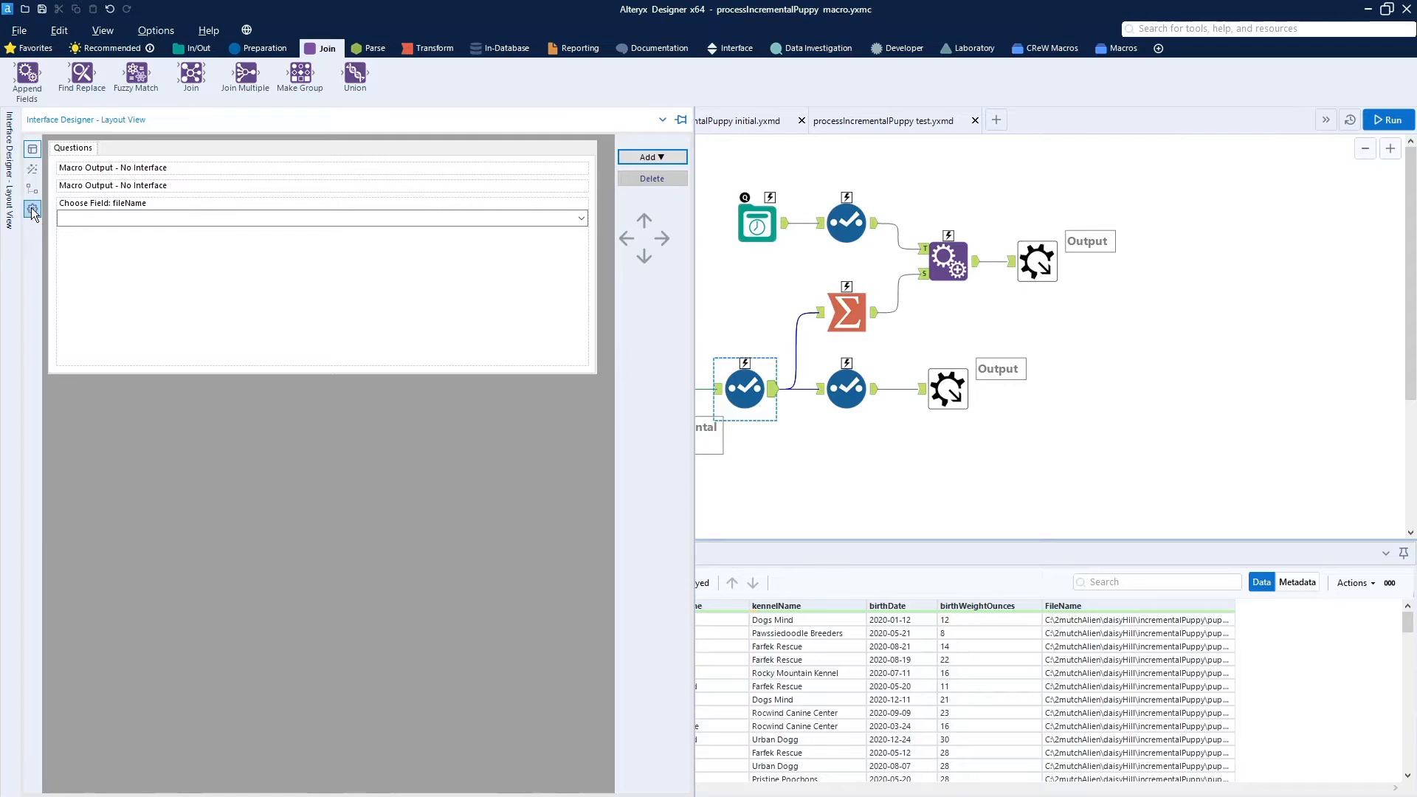
{"action": "left_click", "coordinate": [33, 211]}
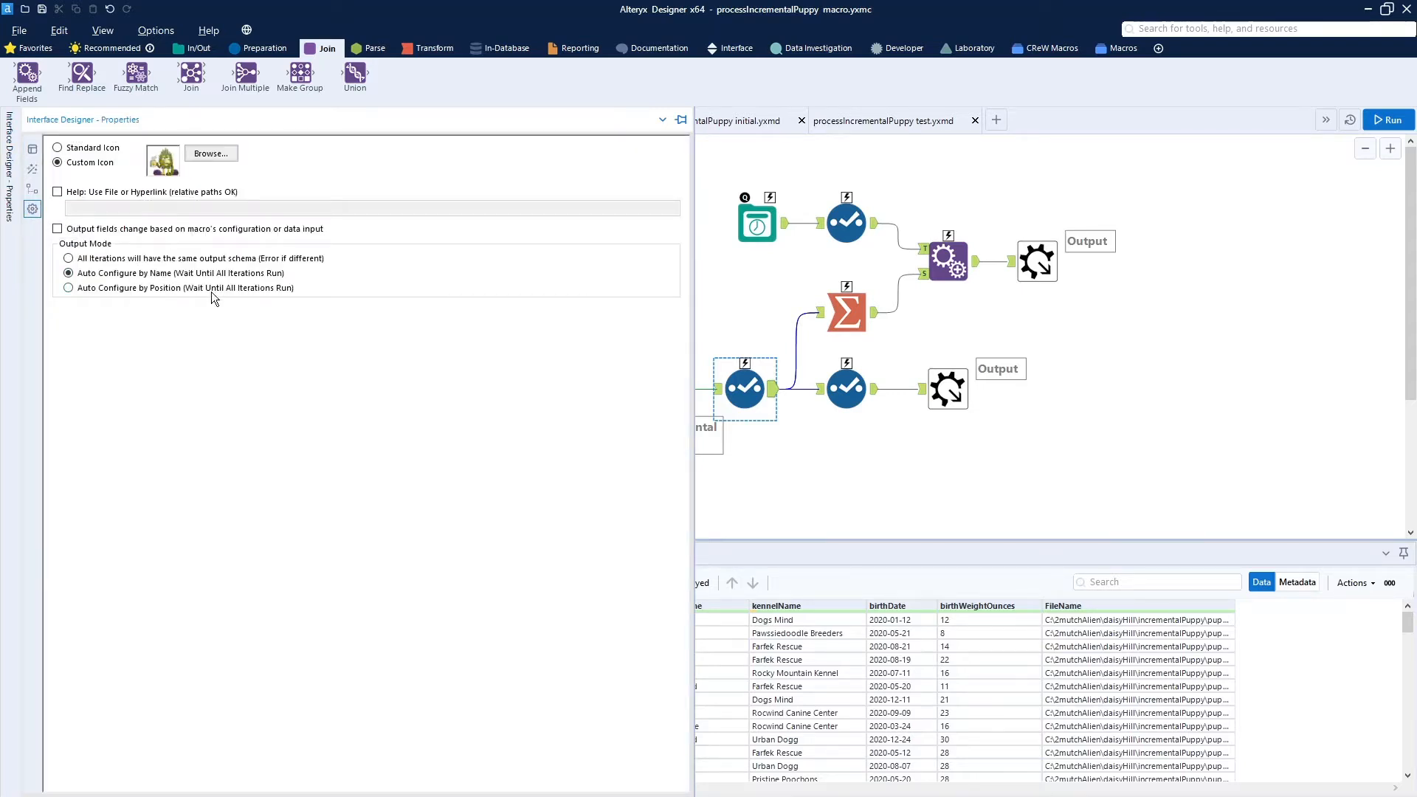
{"action": "left_click", "coordinate": [965, 480]}
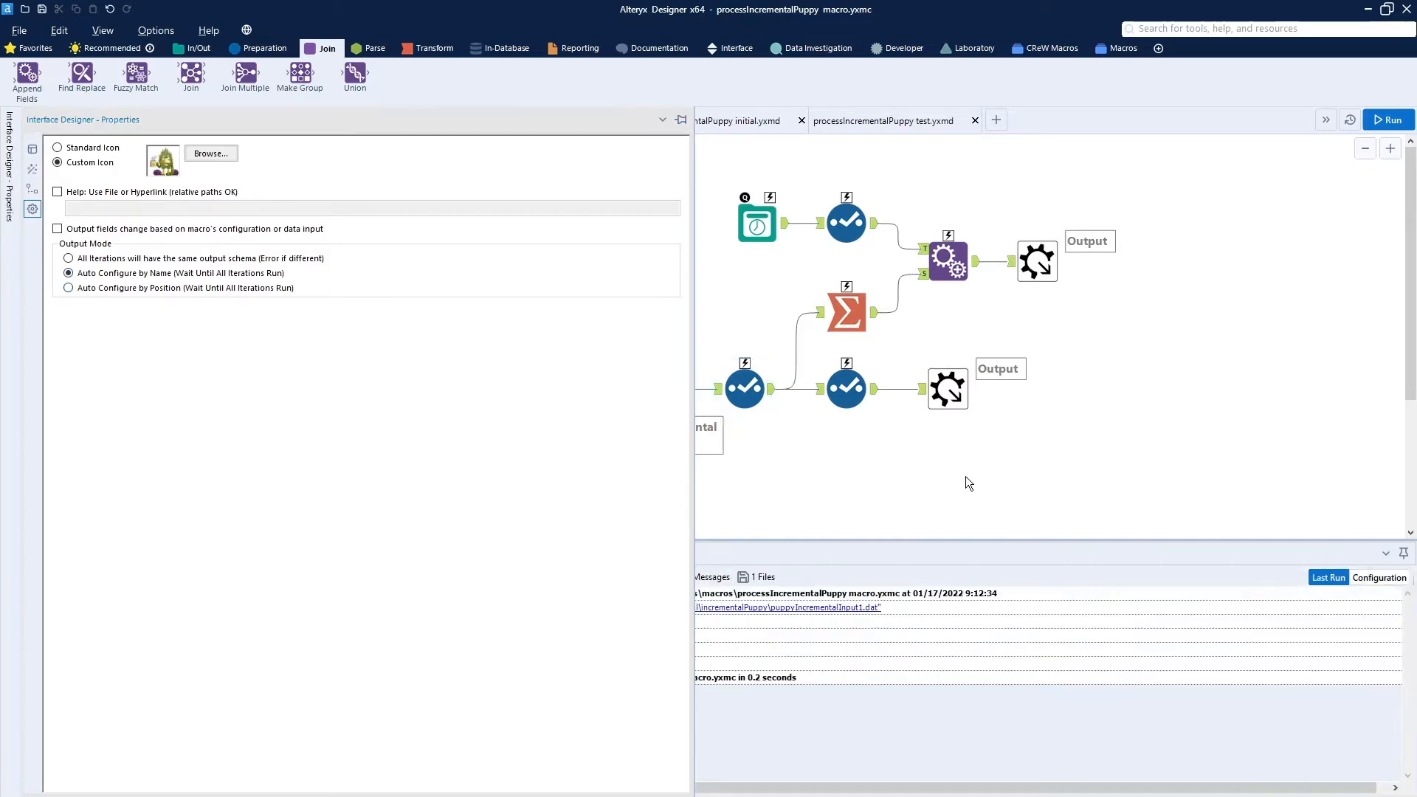
{"action": "left_click", "coordinate": [723, 486]}
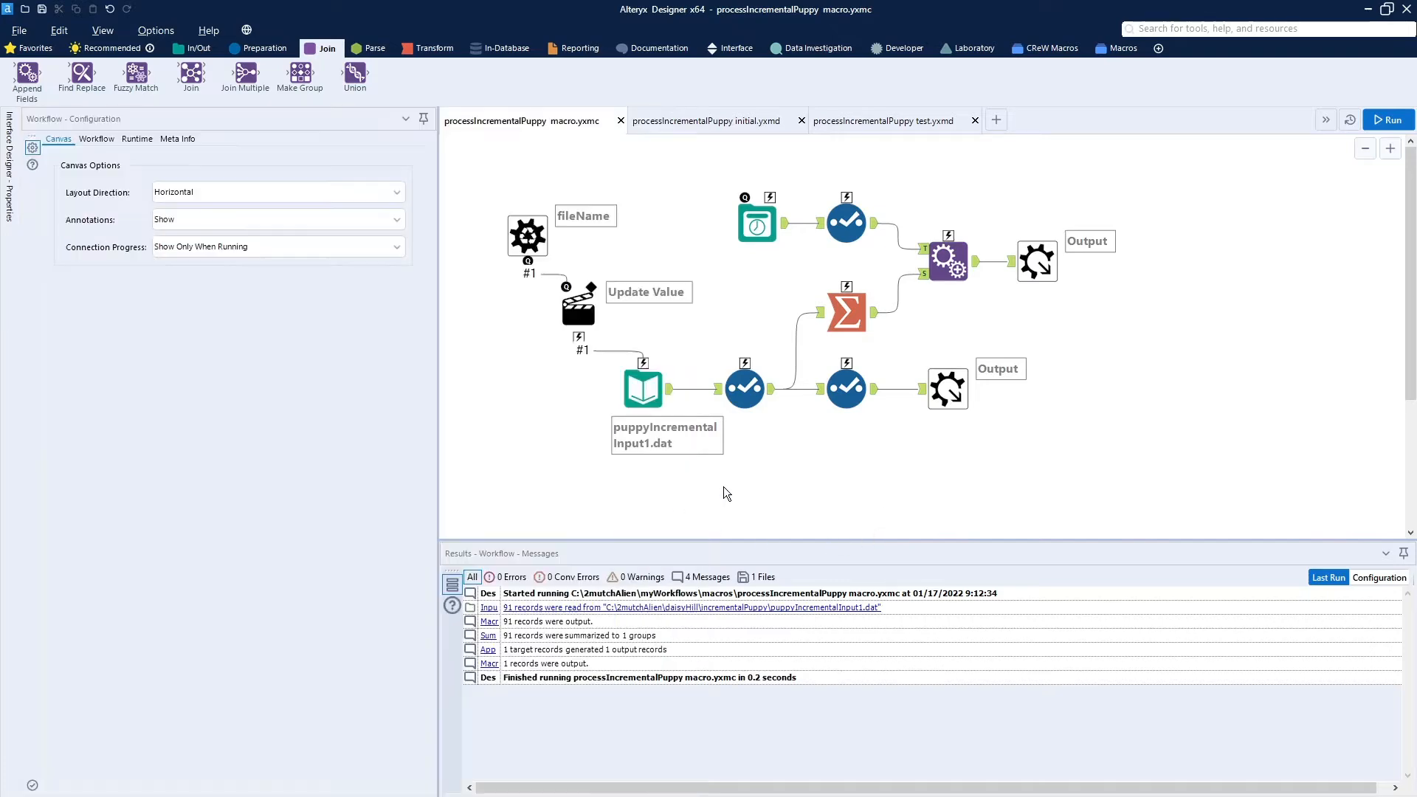
- Examine the macro's Input Data, Summarize, Date Time Now, Append Fields and final Select tools with their configurations and output
{"action": "left_click", "coordinate": [656, 380]}
{"action": "left_click", "coordinate": [341, 250]}
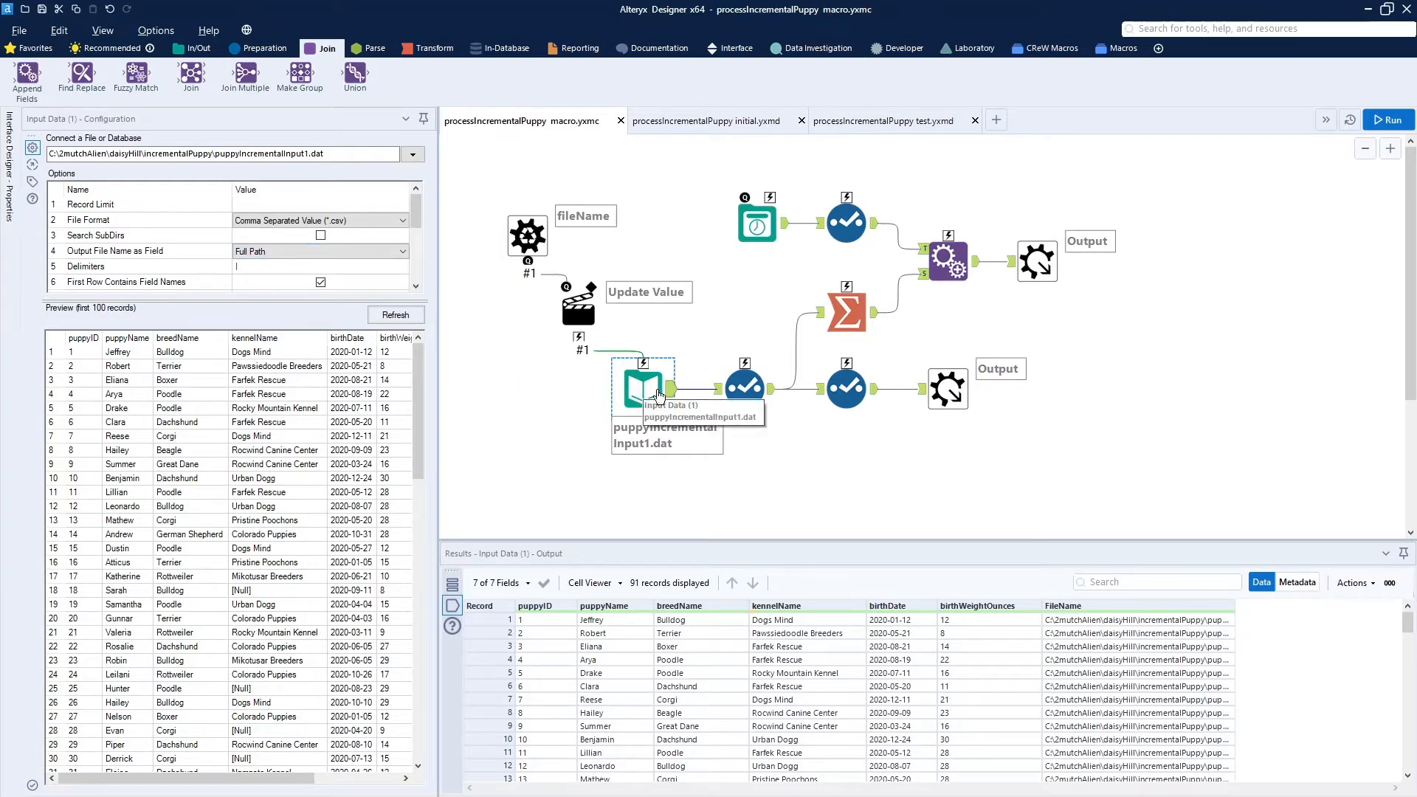
{"action": "left_click", "coordinate": [849, 315]}
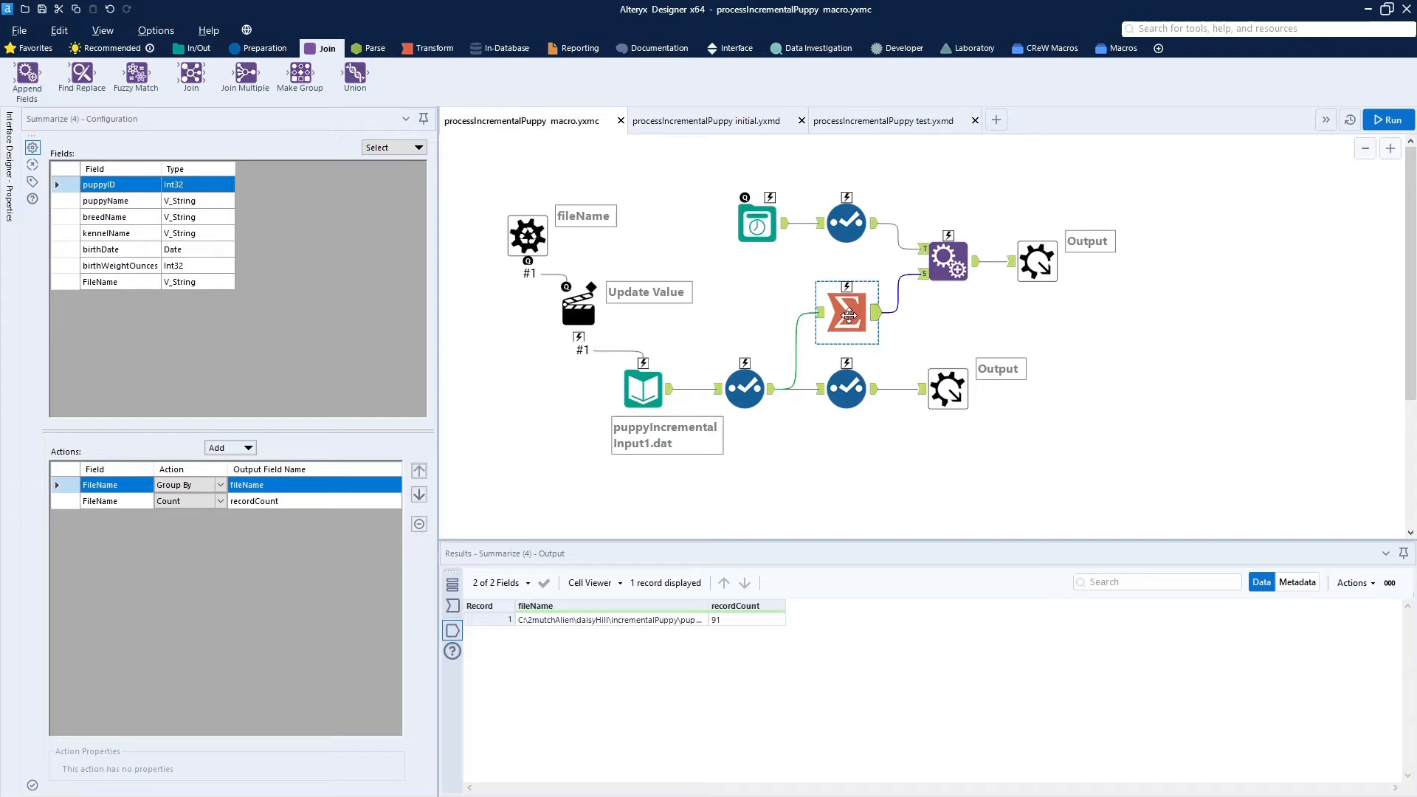
{"action": "left_click", "coordinate": [768, 223]}
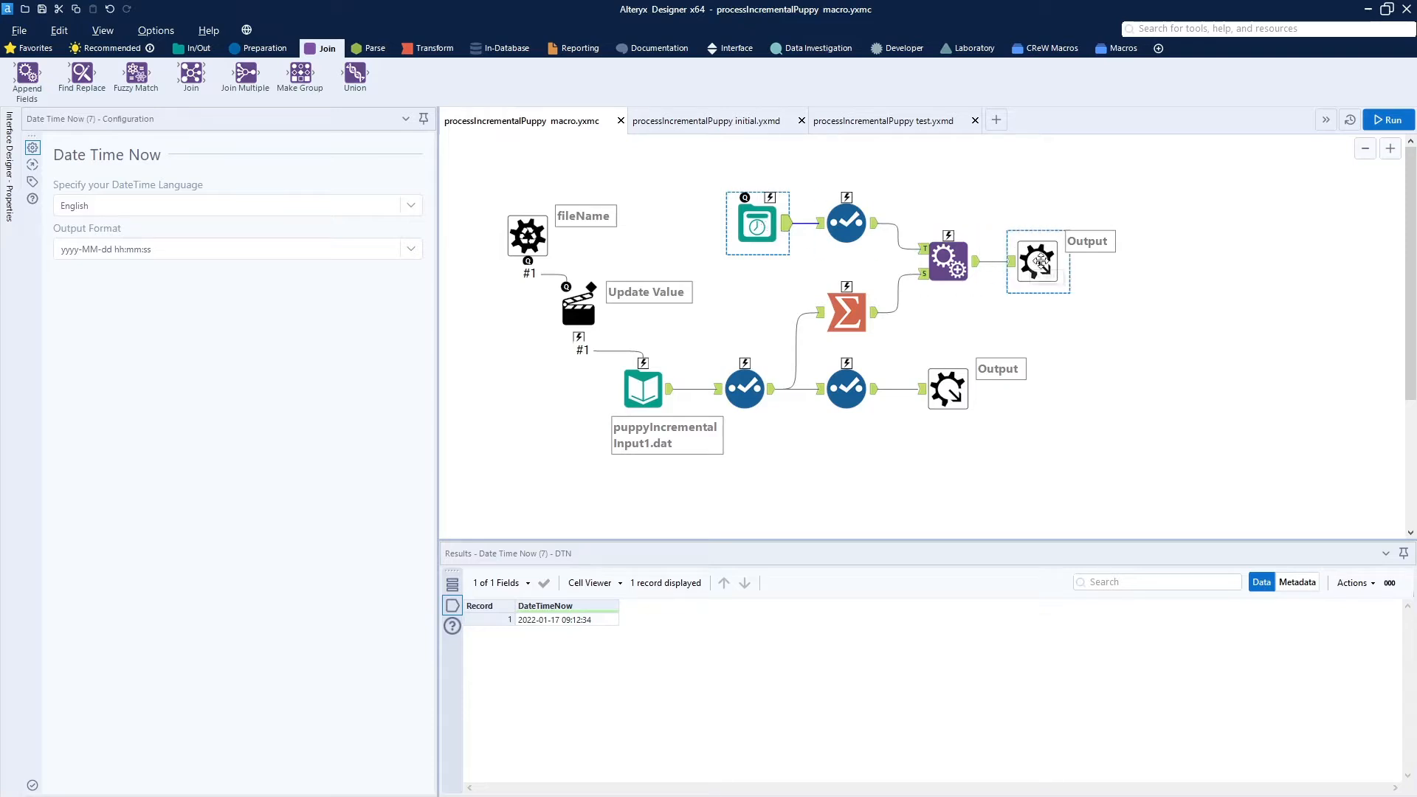
{"action": "left_click", "coordinate": [979, 272]}
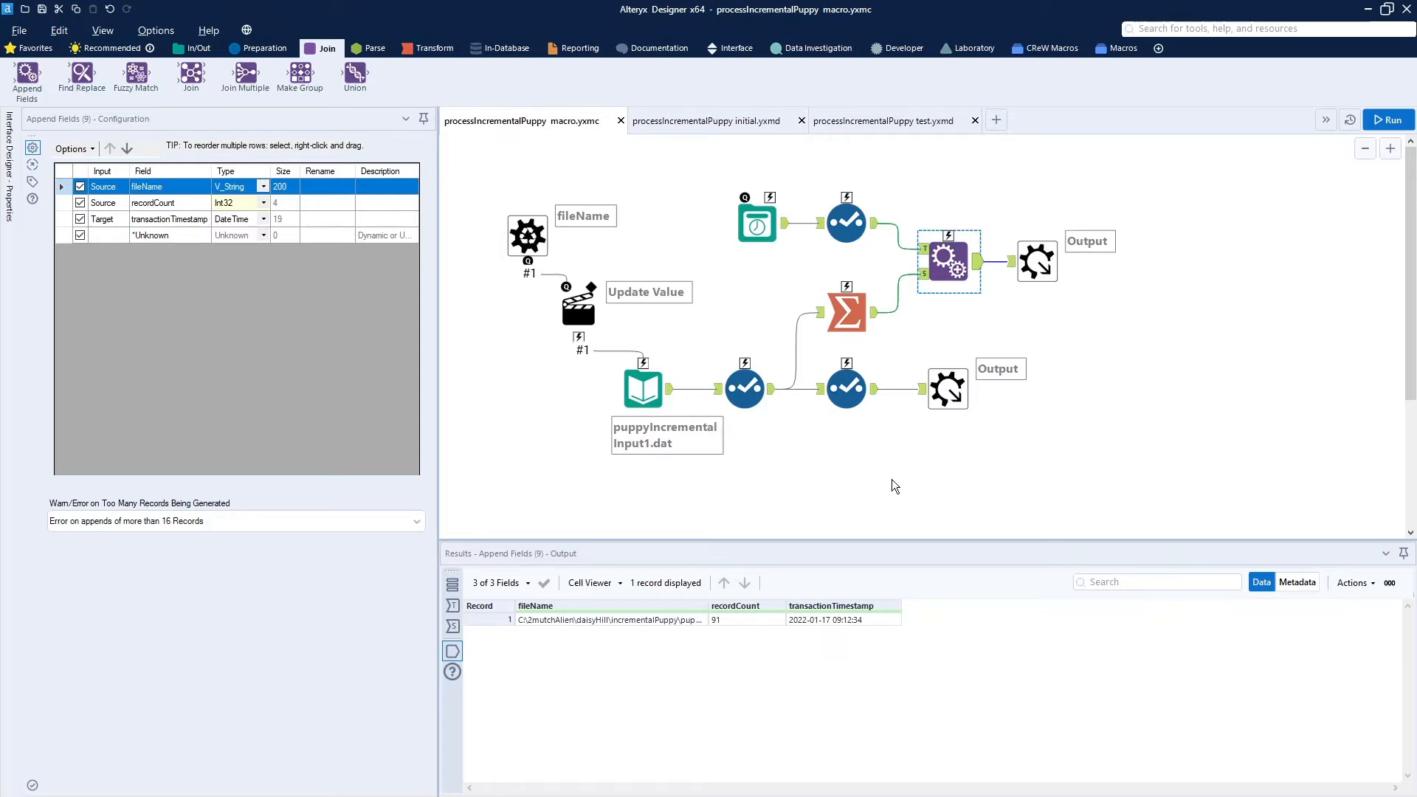
{"action": "left_click", "coordinate": [859, 389]}
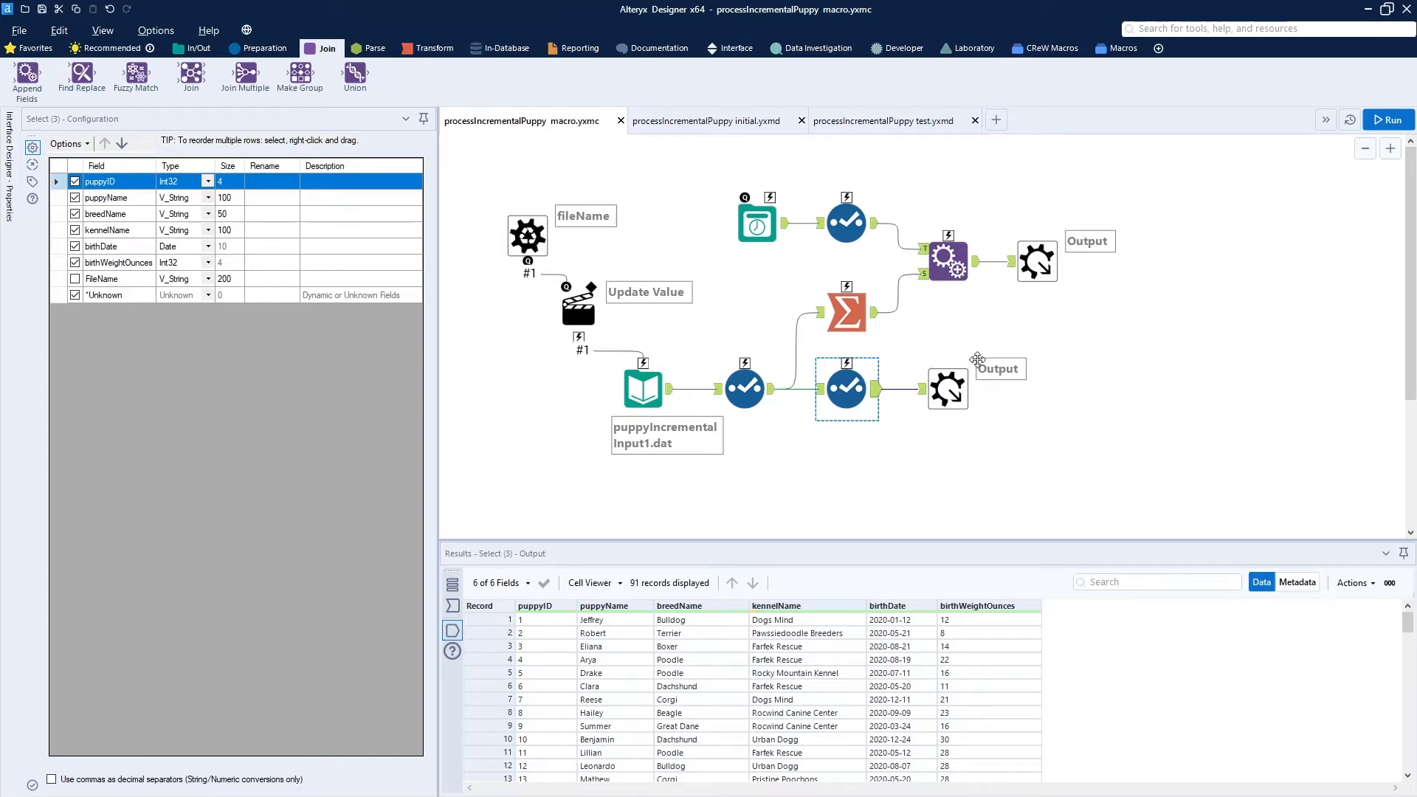
- Check the input file name and both overwrite-table outputs of the processIncrementalPuppy initial workflow, and run it
{"action": "left_click", "coordinate": [715, 124]}
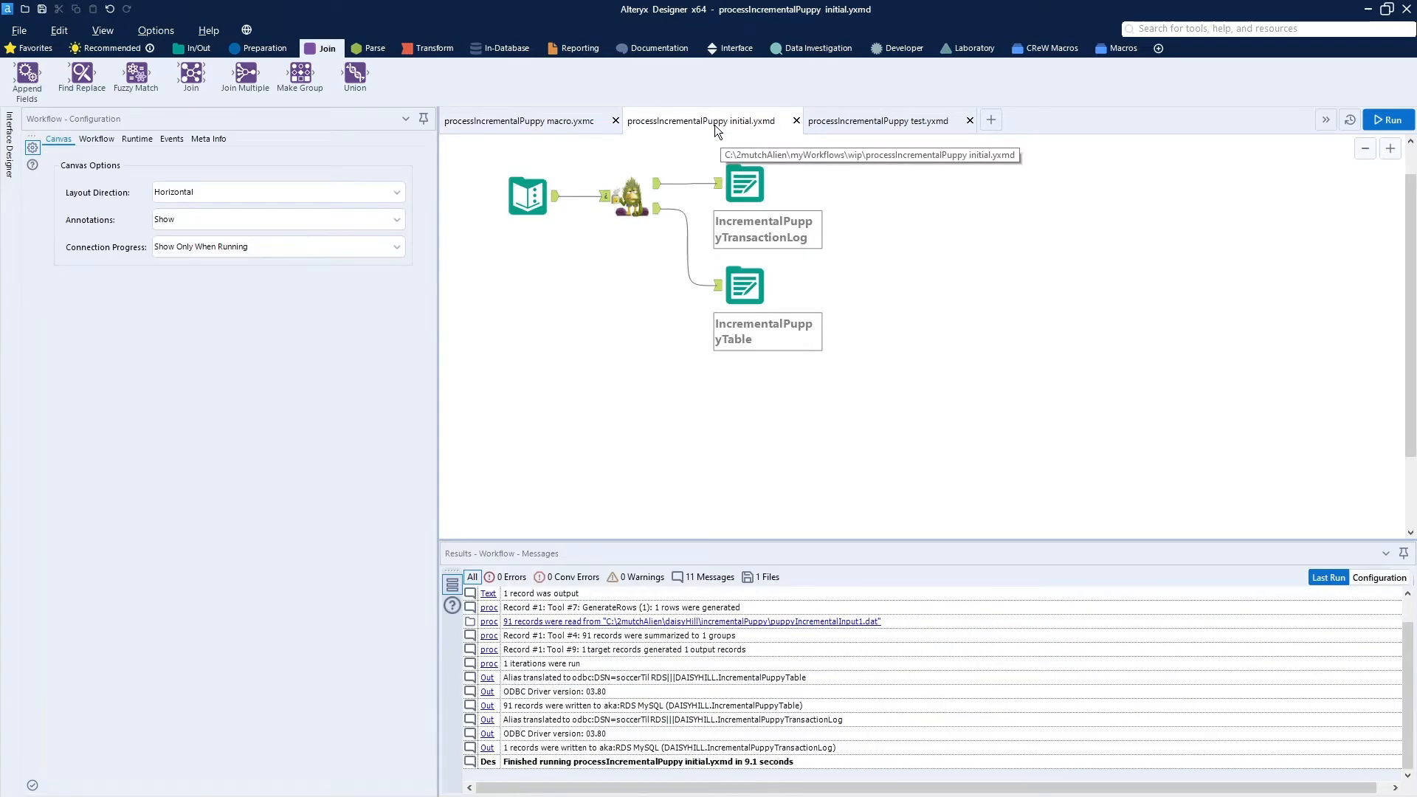
{"action": "left_click", "coordinate": [527, 210]}
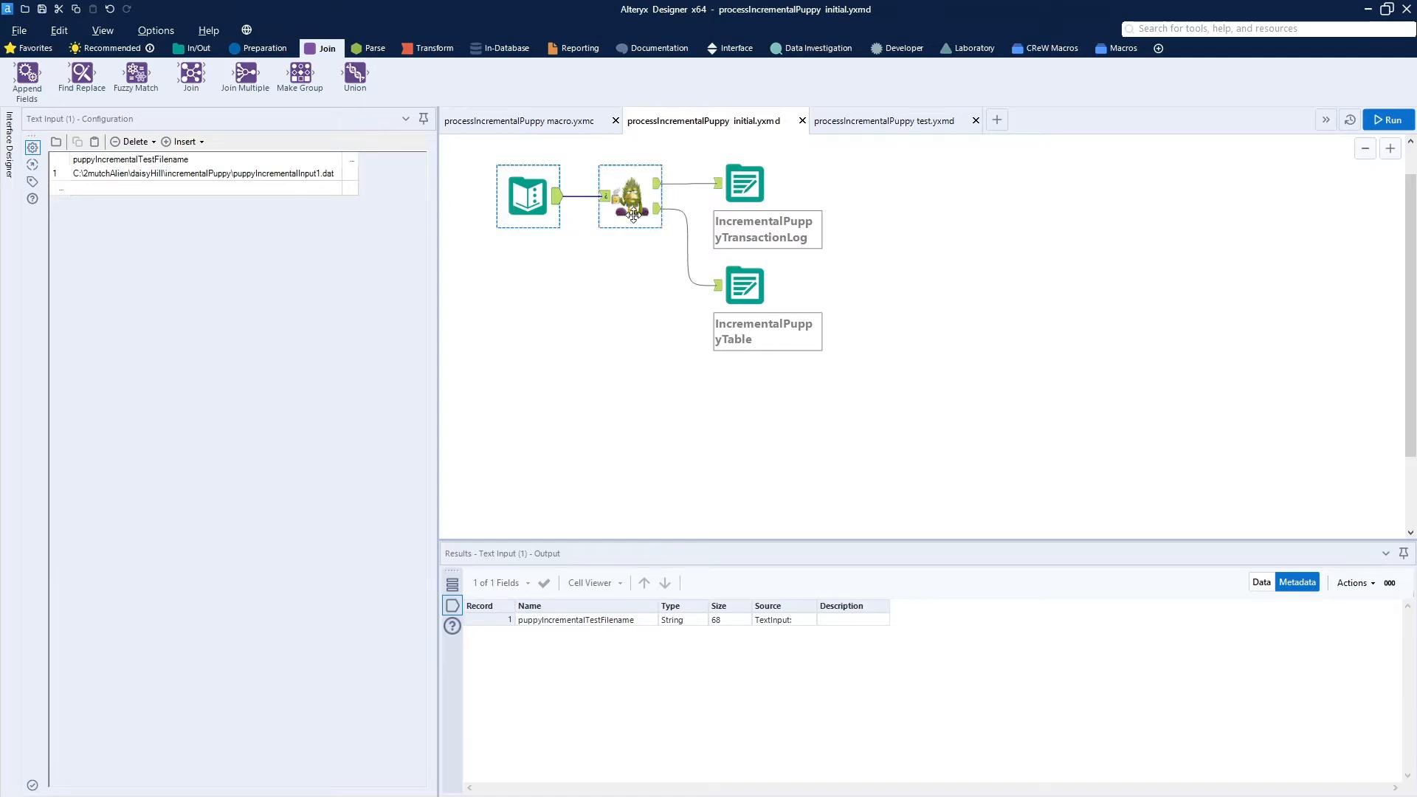
{"action": "left_click", "coordinate": [746, 195]}
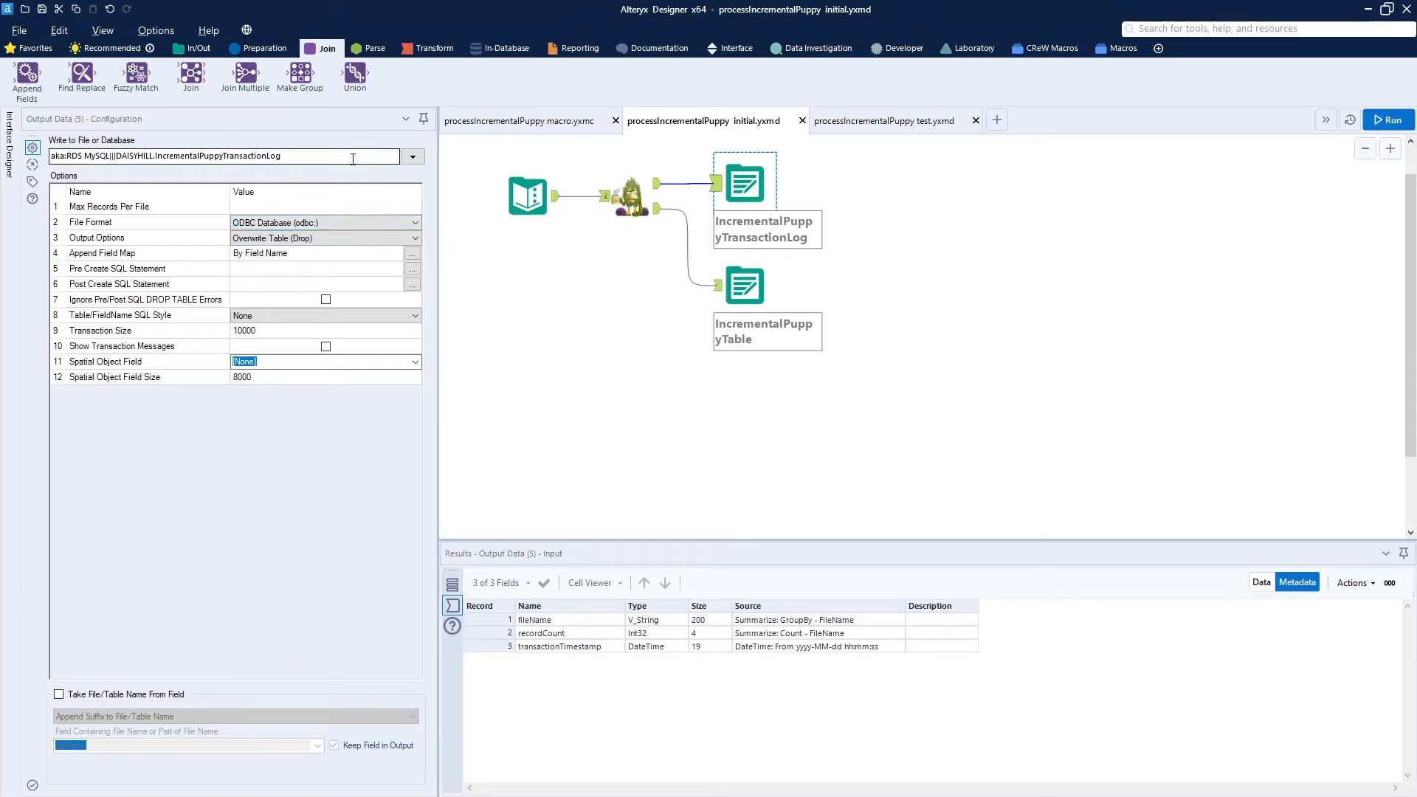
{"action": "left_click", "coordinate": [732, 297]}
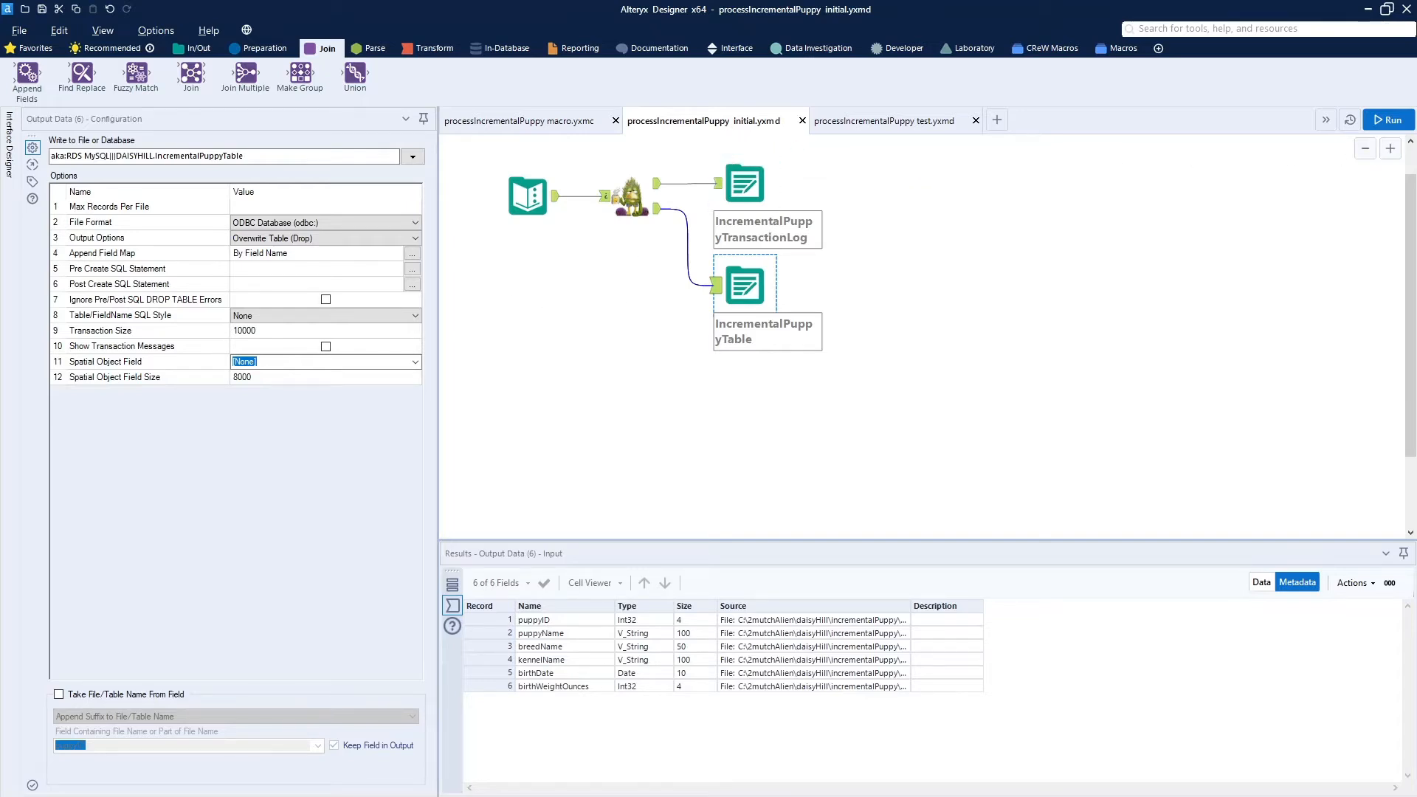
{"action": "left_click", "coordinate": [1389, 123]}
- Switch to MySQL Workbench, query IncrementalPuppyTransactionLog and IncrementalPuppyTable, and widen the fileName column in the log results
{"action": "left_click_drag", "start_coordinate": [0, 73], "coordinate": [910, 29]}
{"action": "double_click", "coordinate": [910, 29]}
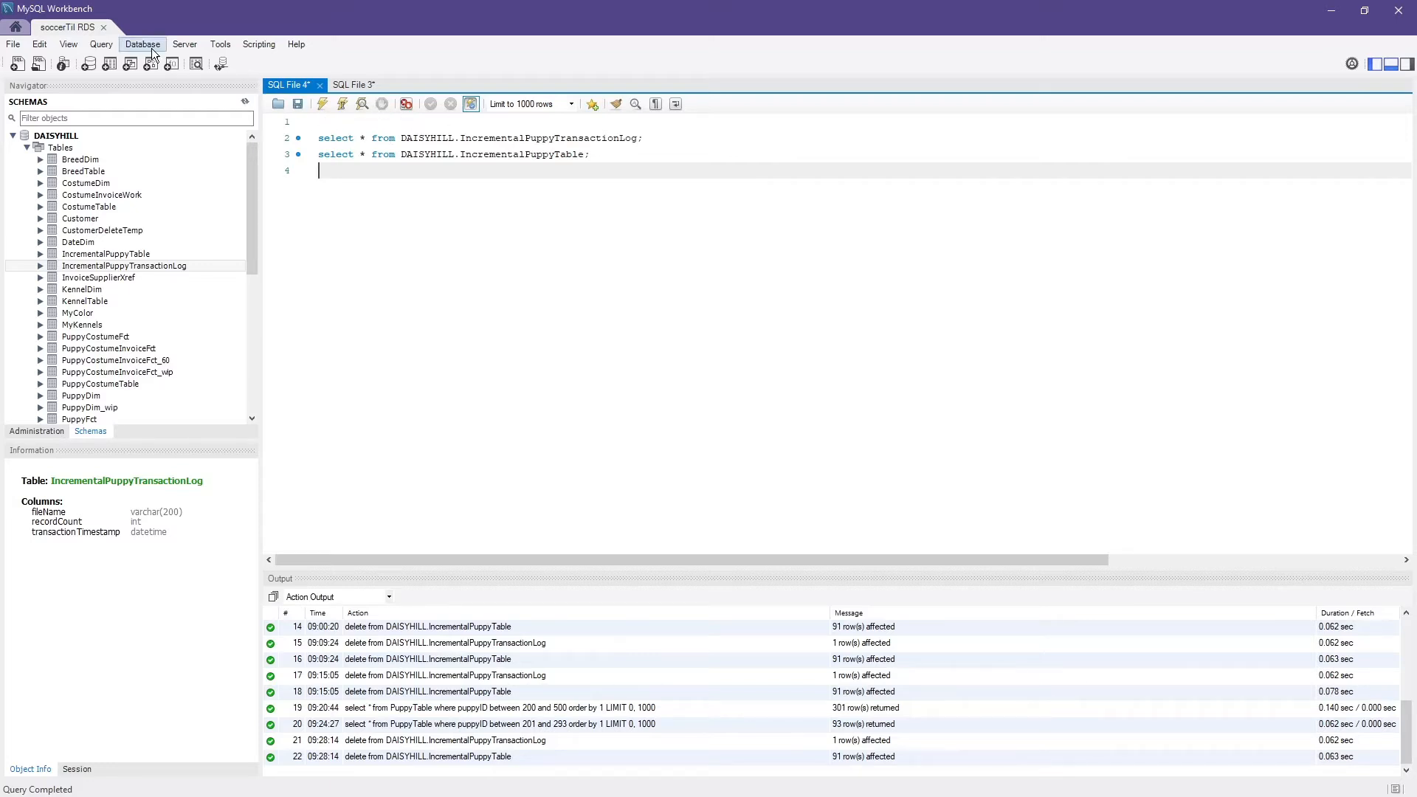
{"action": "left_click", "coordinate": [323, 106]}
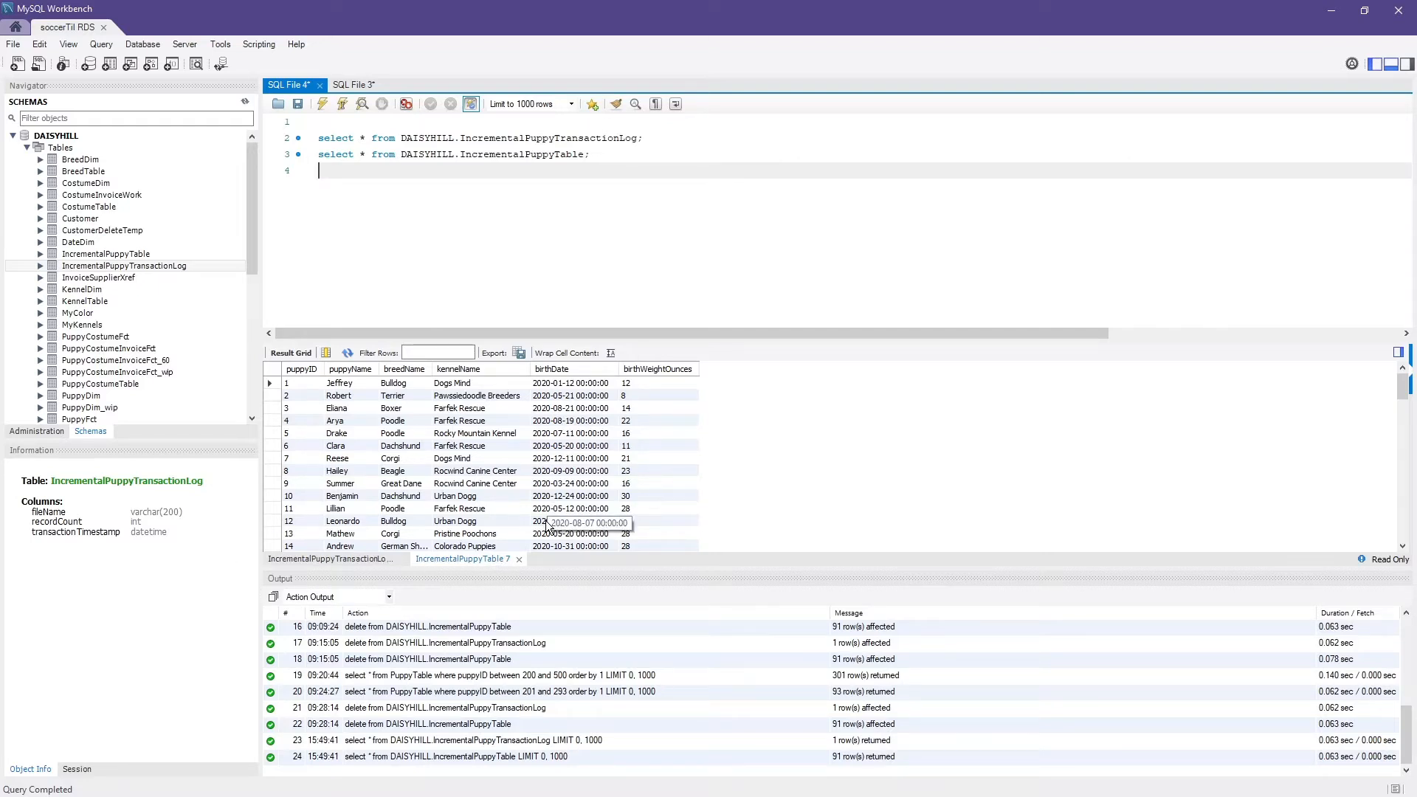
{"action": "left_click", "coordinate": [356, 559]}
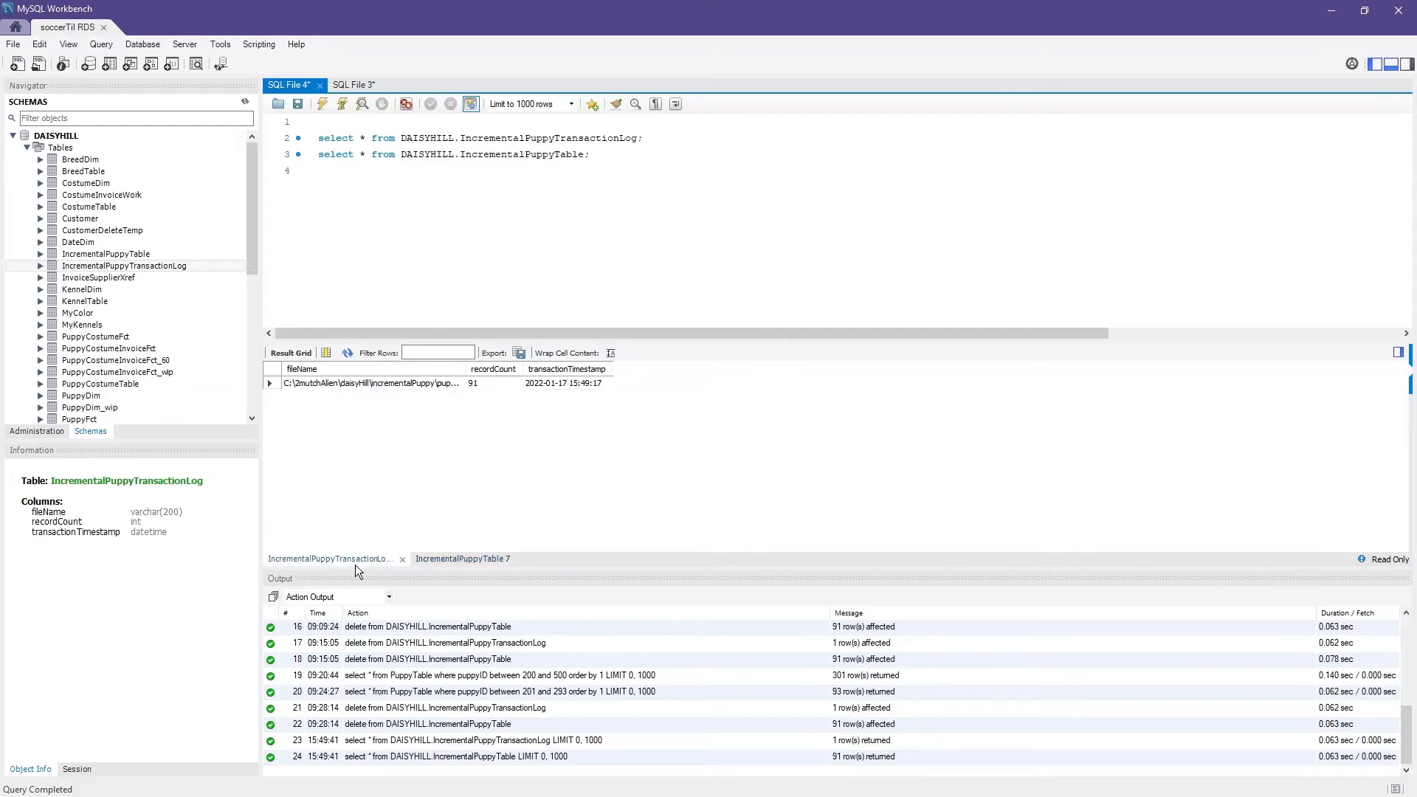
{"action": "left_click_drag", "start_coordinate": [522, 369], "coordinate": [567, 378]}
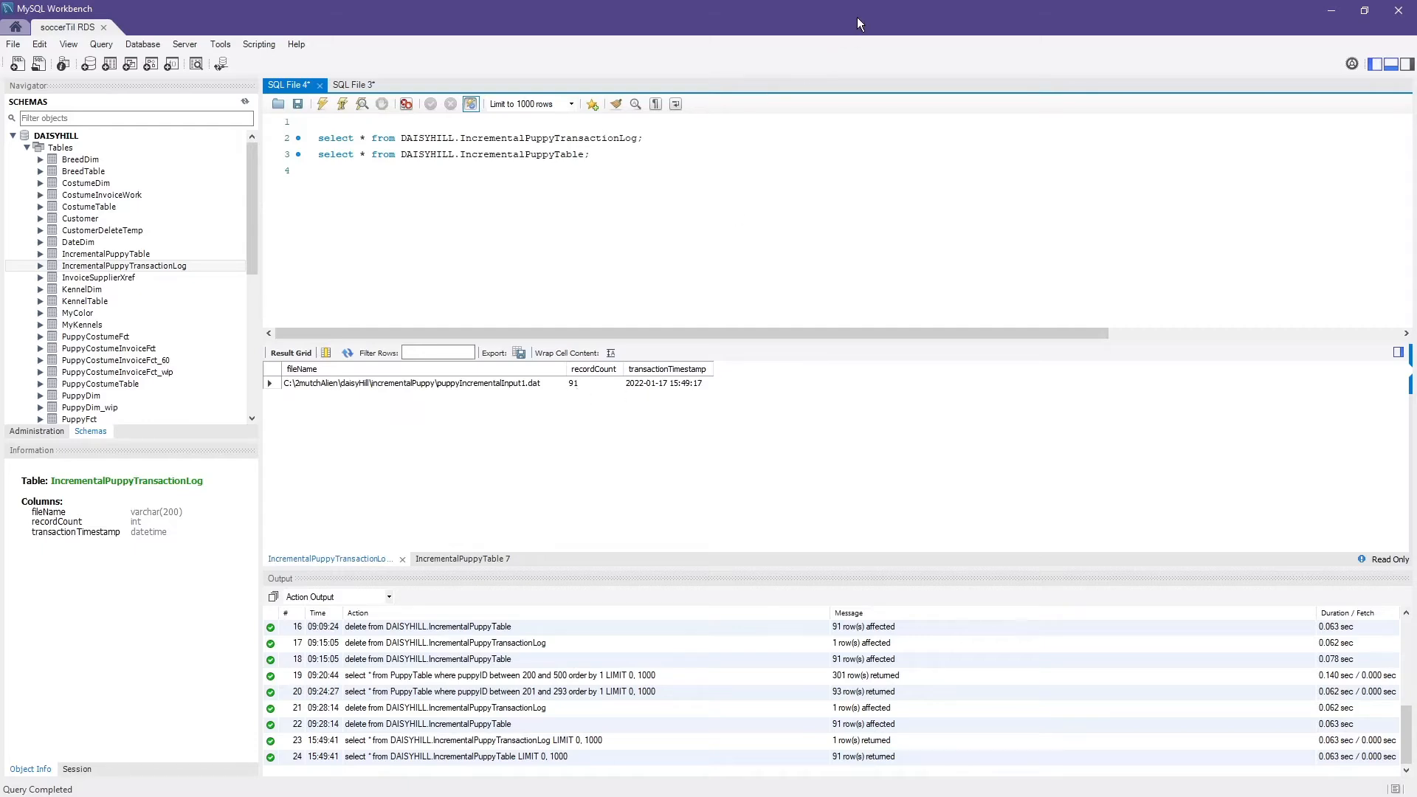
{"action": "left_click_drag", "start_coordinate": [857, 16], "coordinate": [0, 22]}
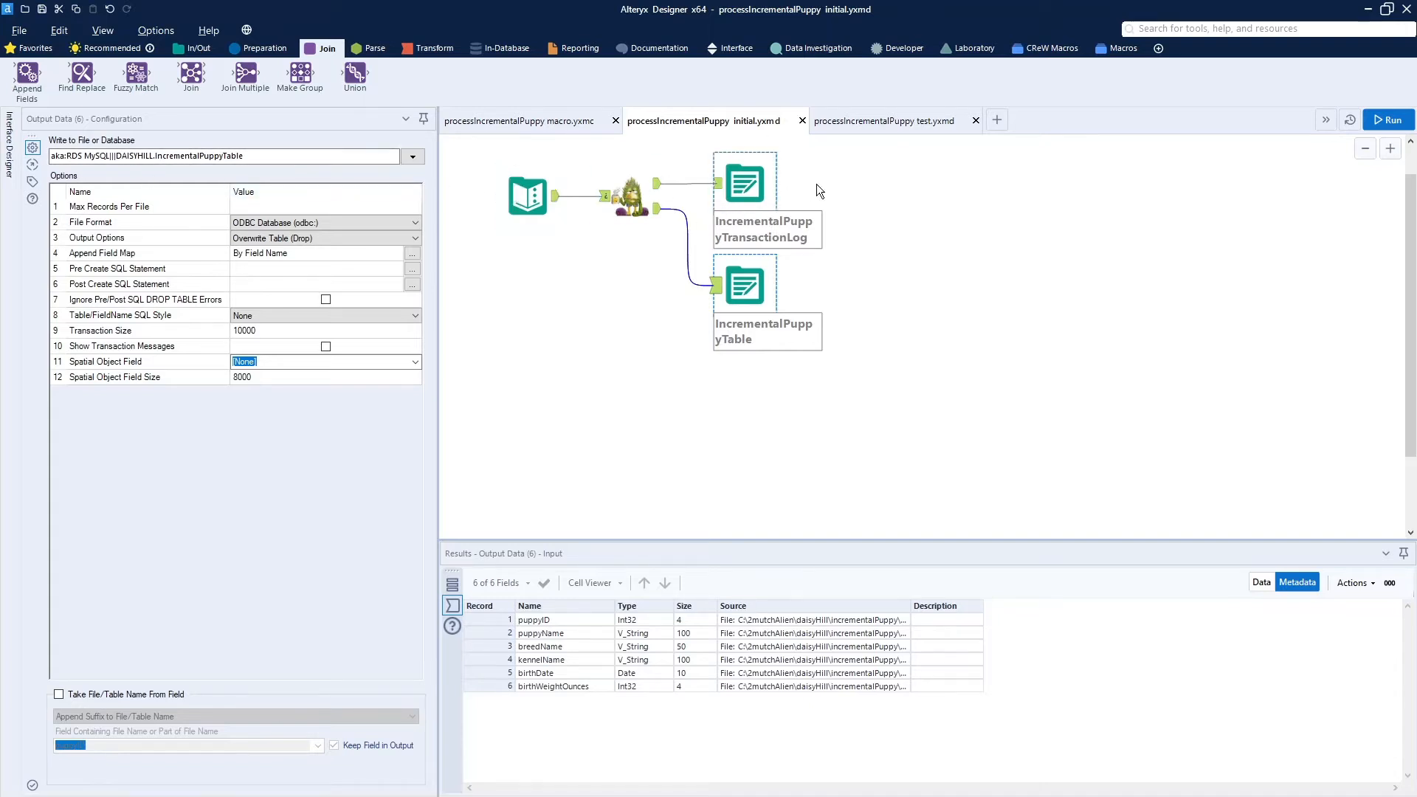
- Check the input file names and both append-existing outputs of the processIncrementalPuppy test workflow, and run it
{"action": "left_click", "coordinate": [890, 127]}
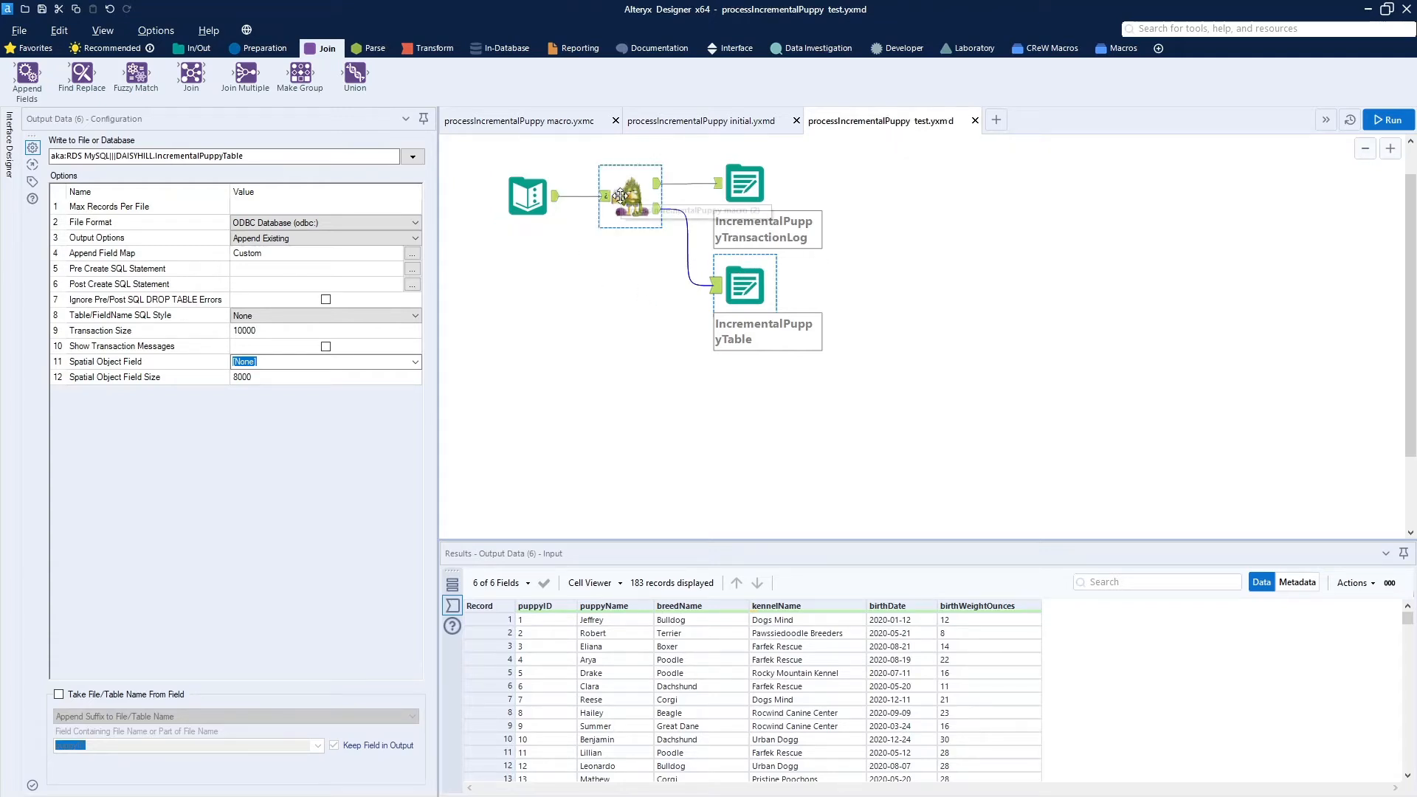
{"action": "left_click", "coordinate": [529, 194]}
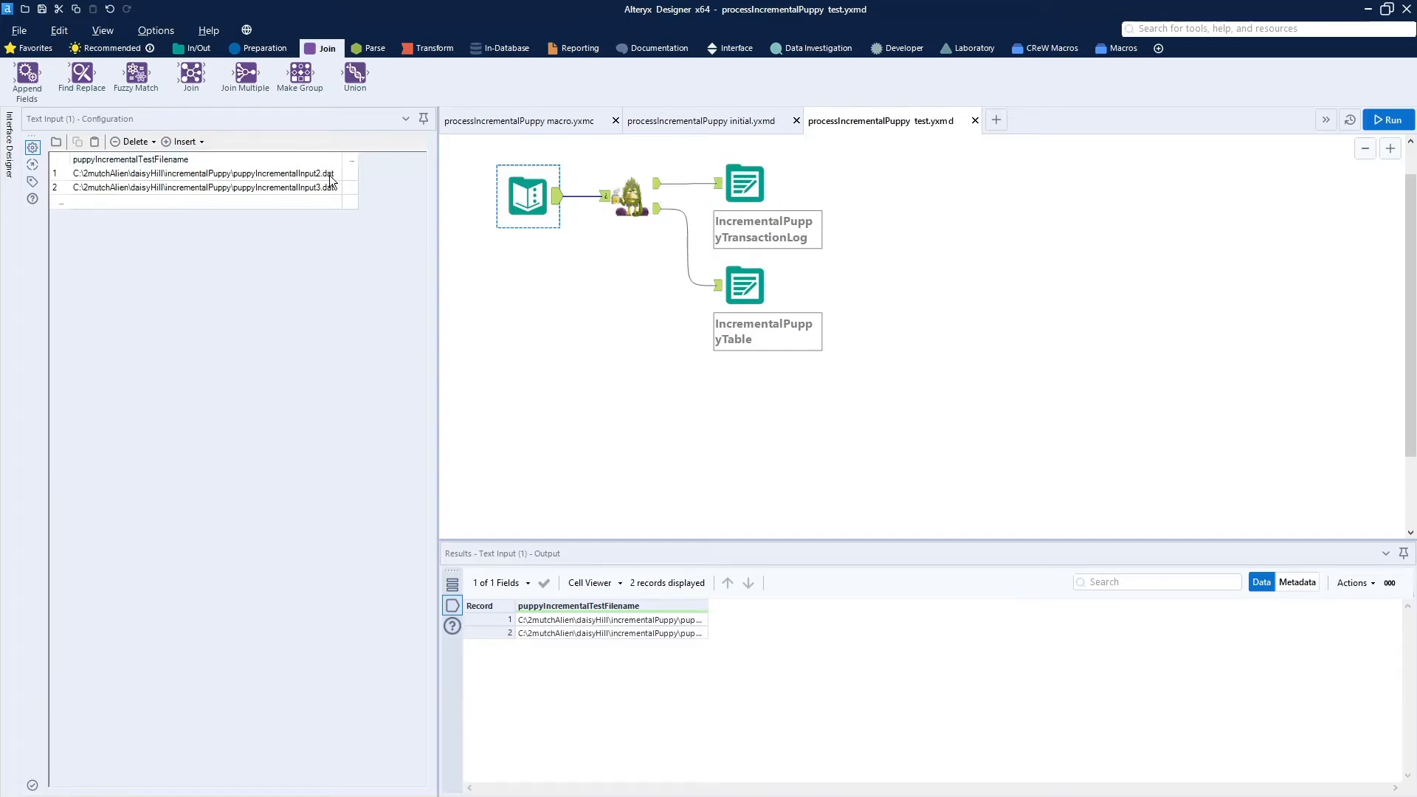
{"action": "left_click", "coordinate": [744, 190]}
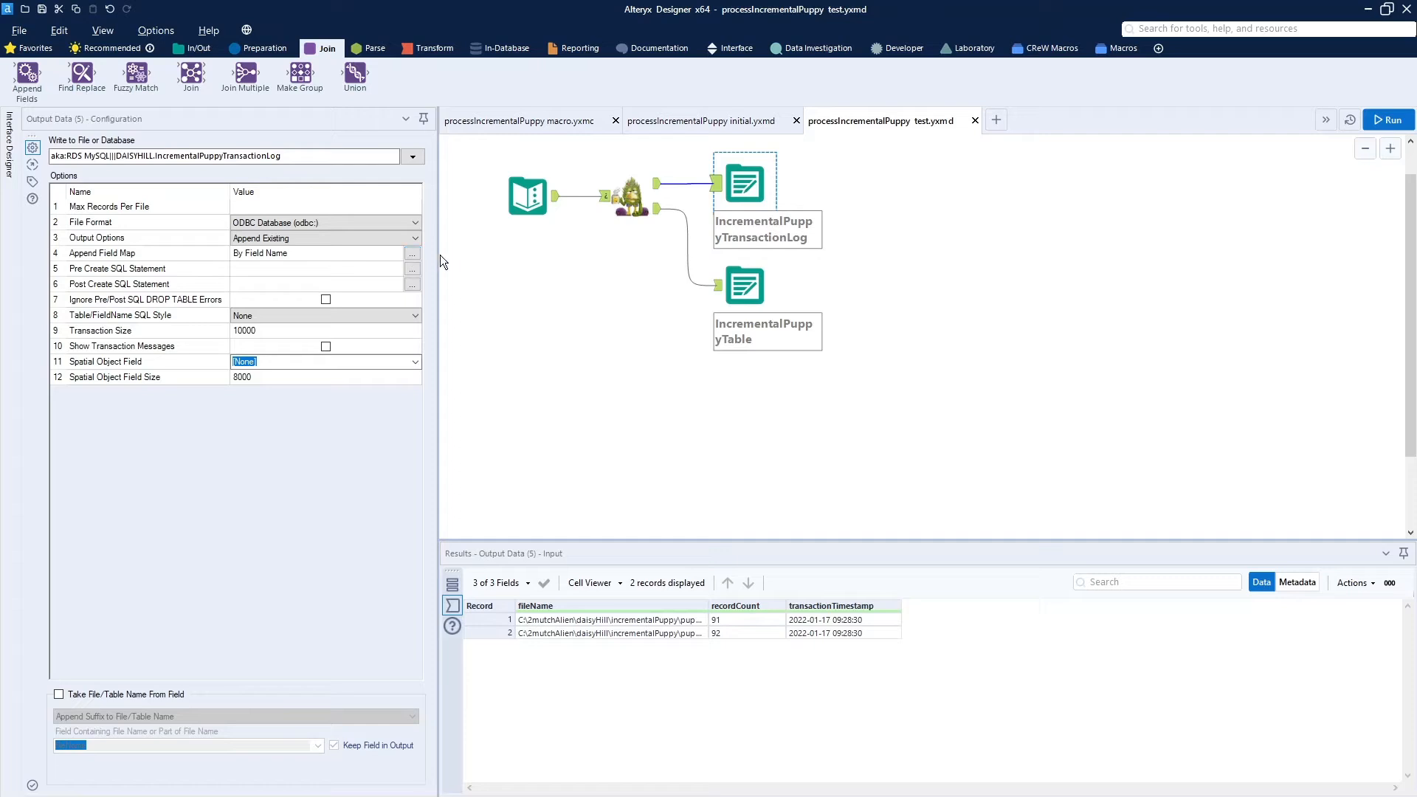
{"action": "left_click", "coordinate": [747, 300]}
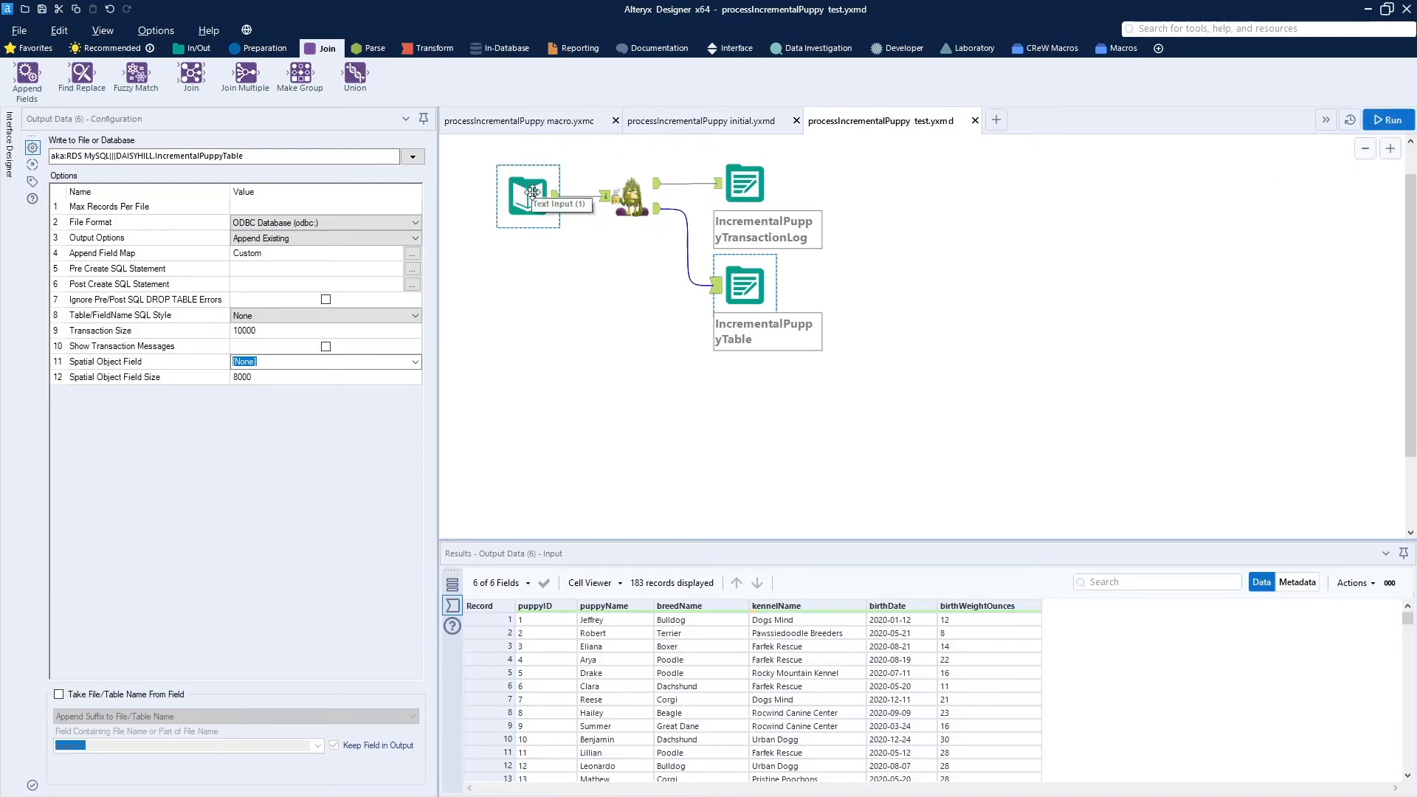
{"action": "left_click", "coordinate": [1380, 118]}
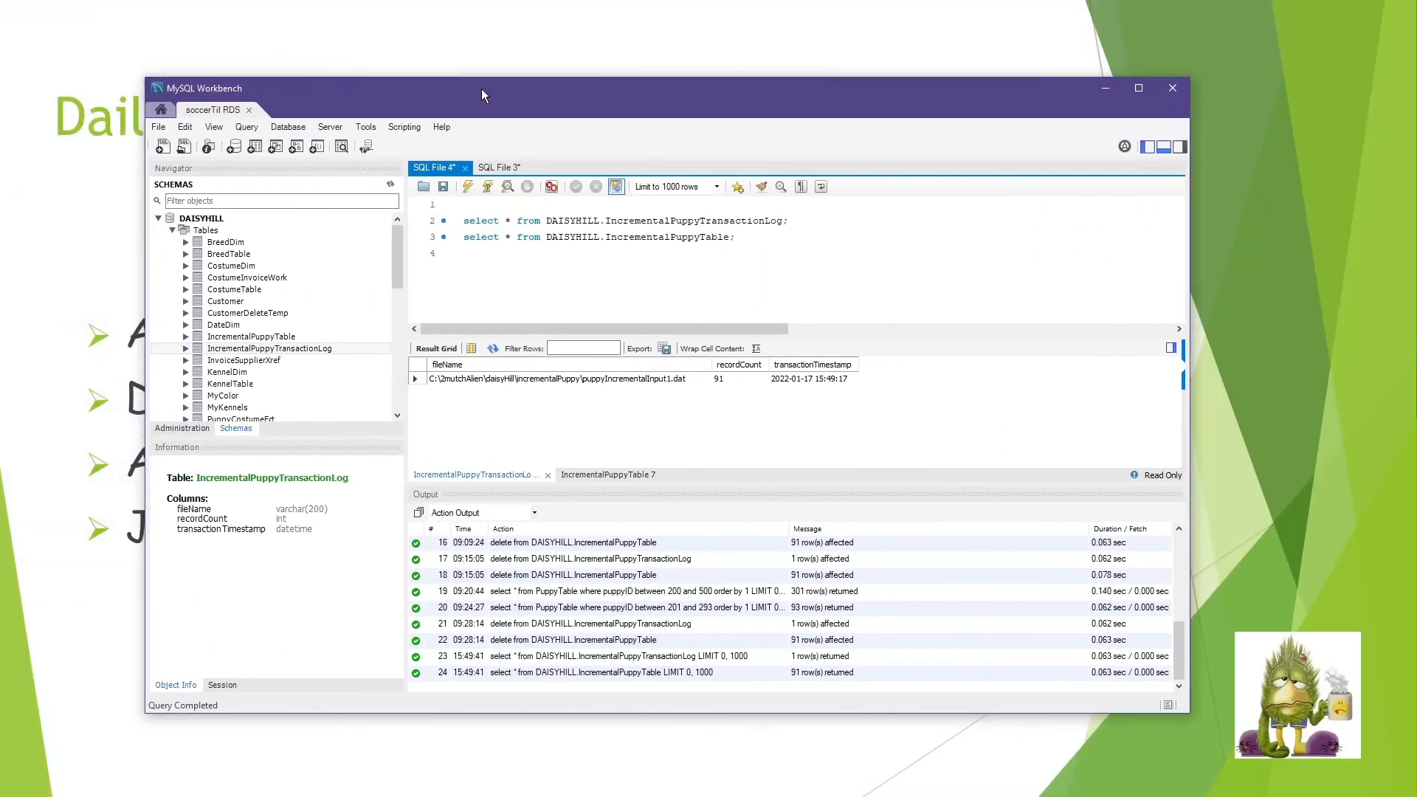
- Rerun both select queries in MySQL Workbench and examine the updated transaction log and puppy table rows
{"action": "double_click", "coordinate": [481, 89]}
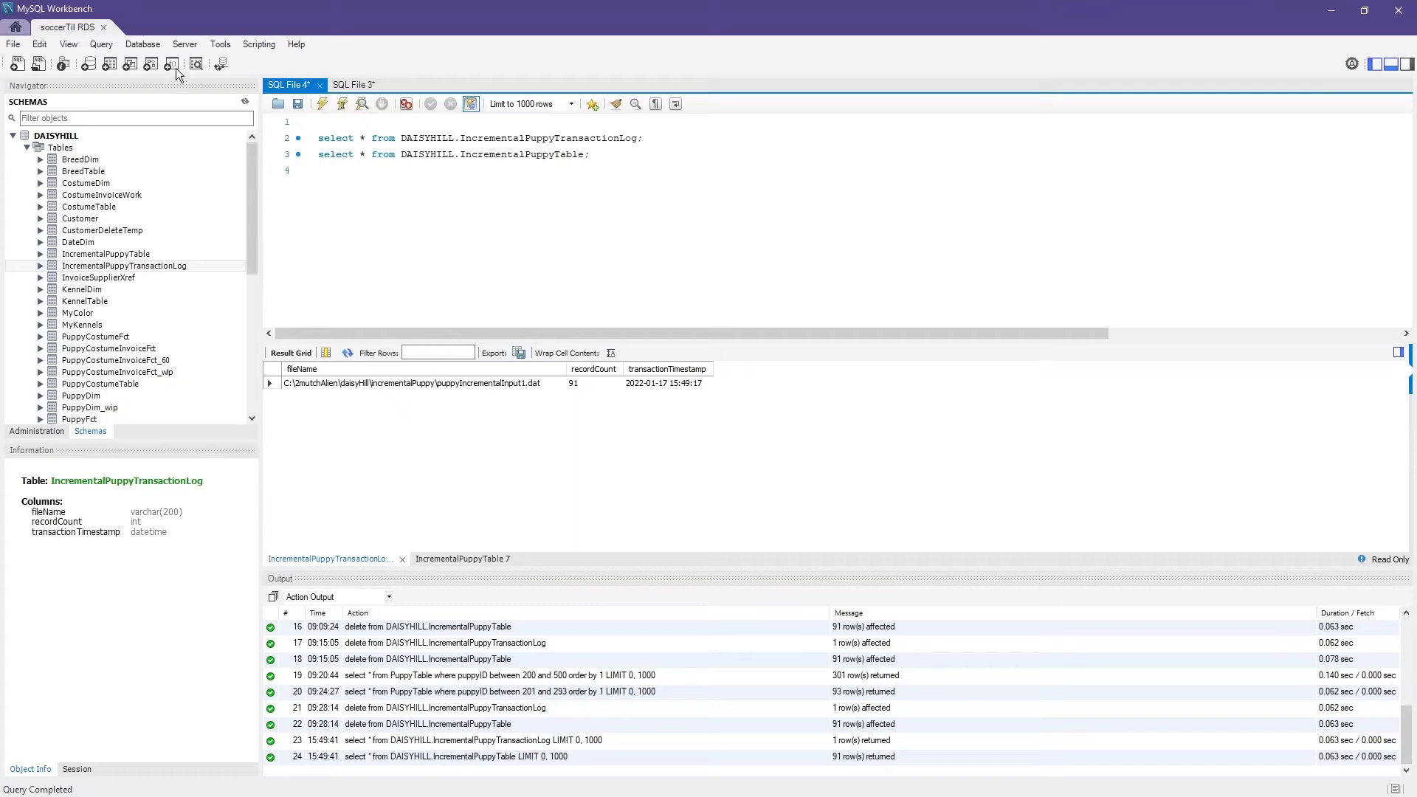
{"action": "left_click", "coordinate": [321, 104]}
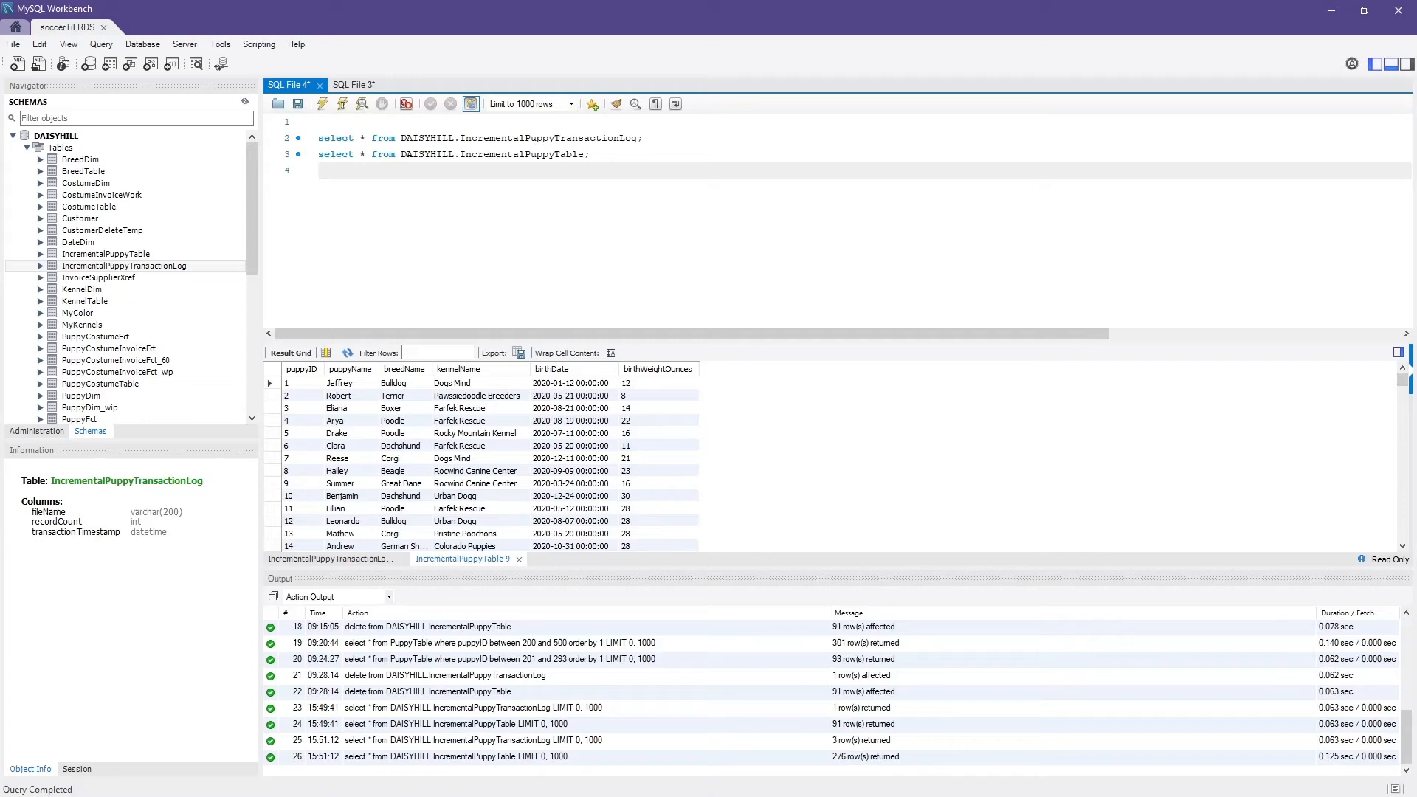
{"action": "left_click", "coordinate": [354, 561]}
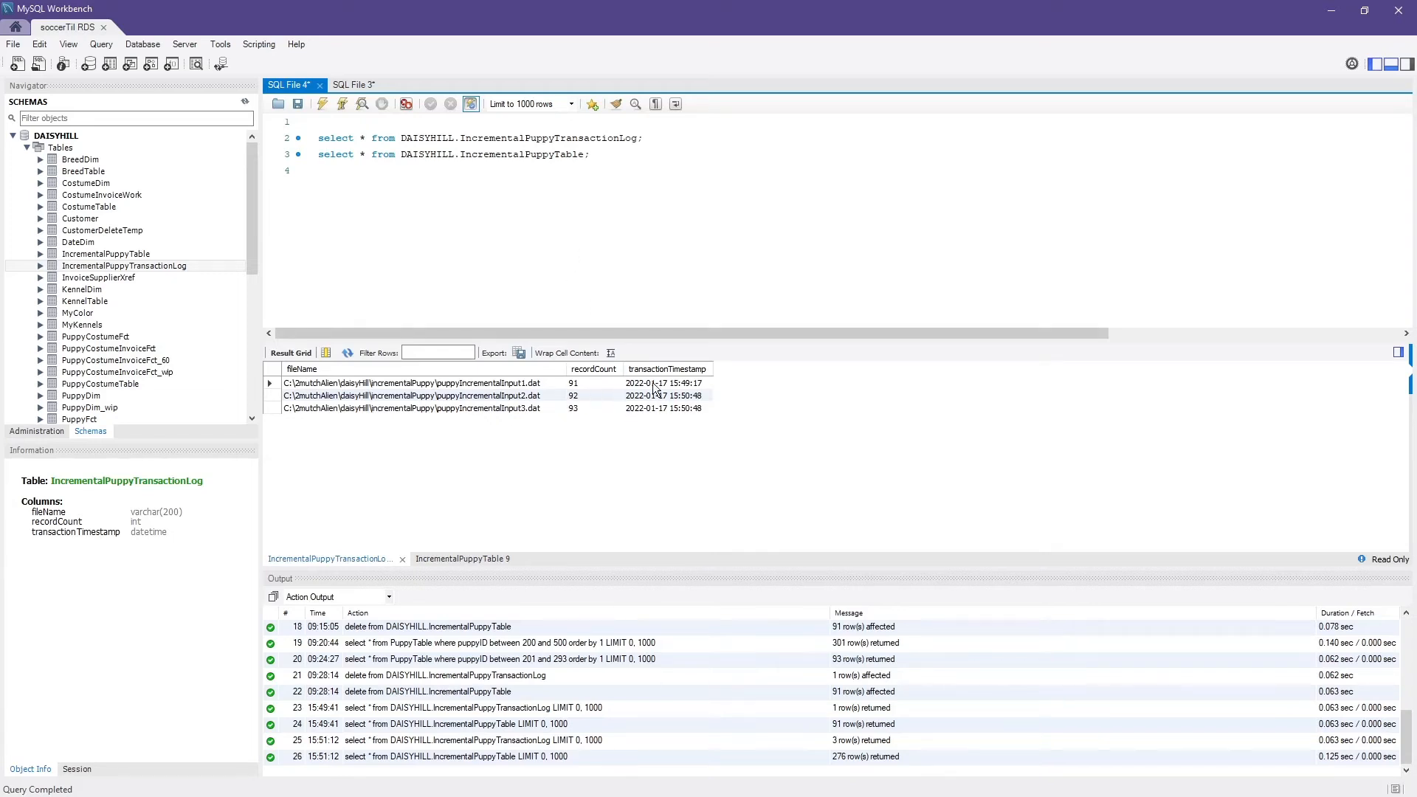
{"action": "left_click", "coordinate": [468, 559]}
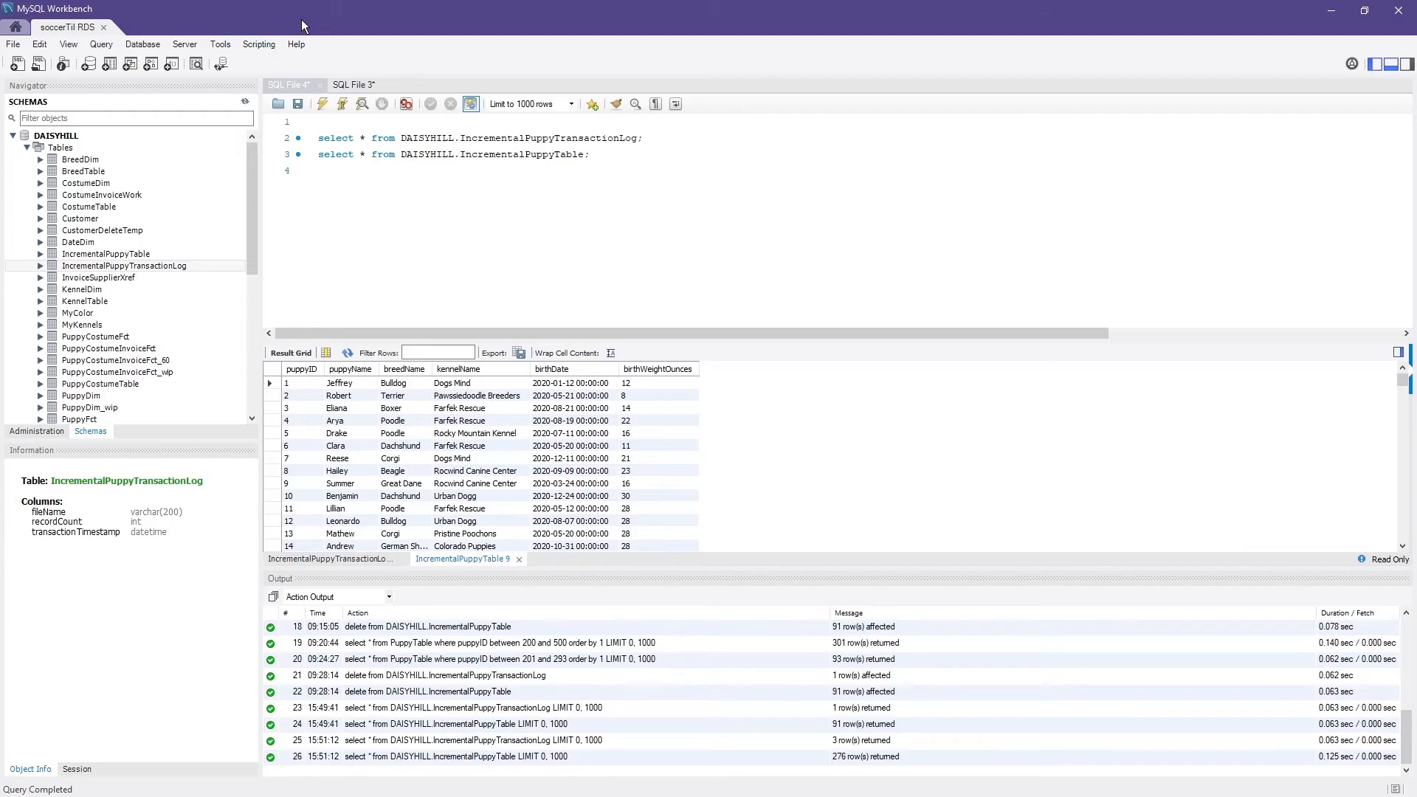
{"action": "double_click", "coordinate": [208, 13]}
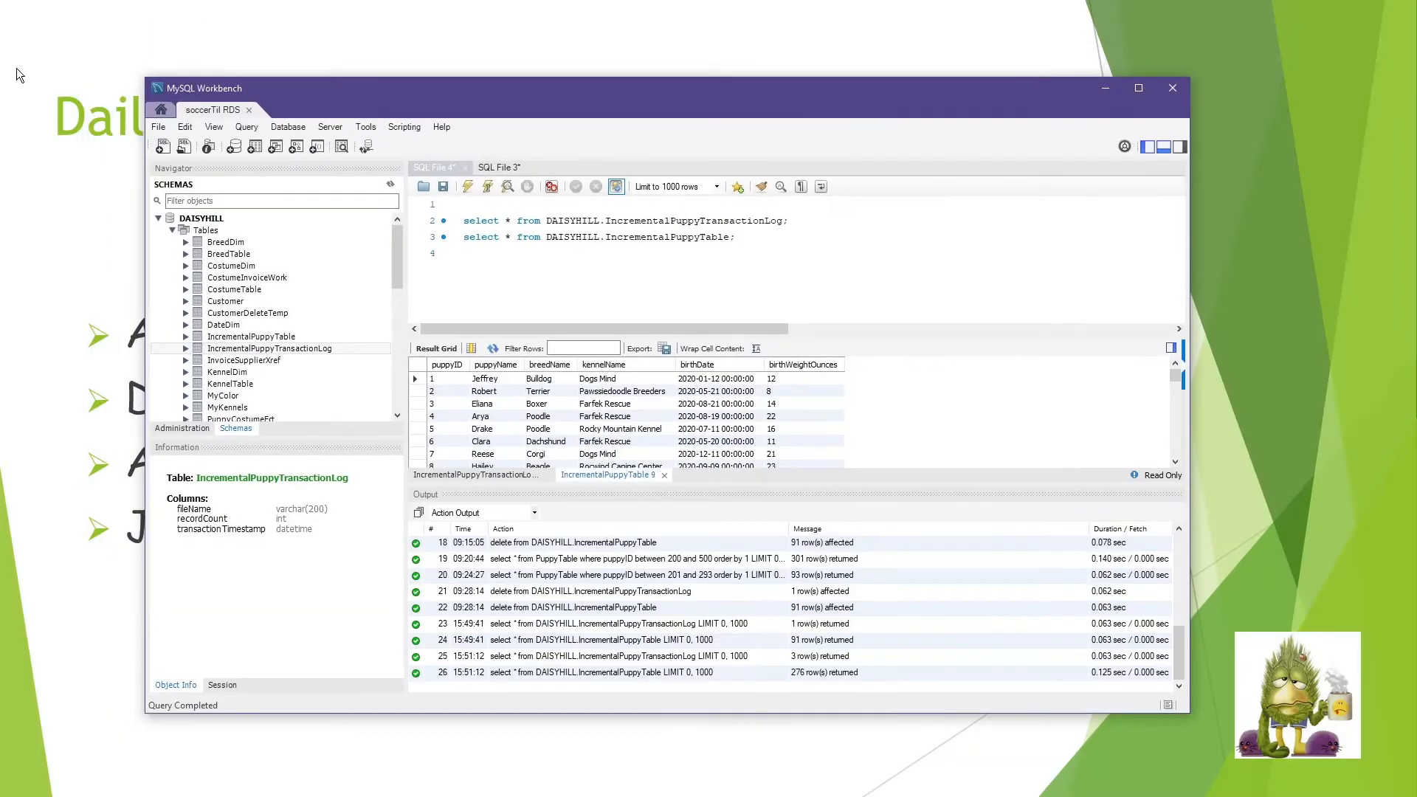
{"action": "left_click_drag", "start_coordinate": [314, 89], "coordinate": [0, 157]}
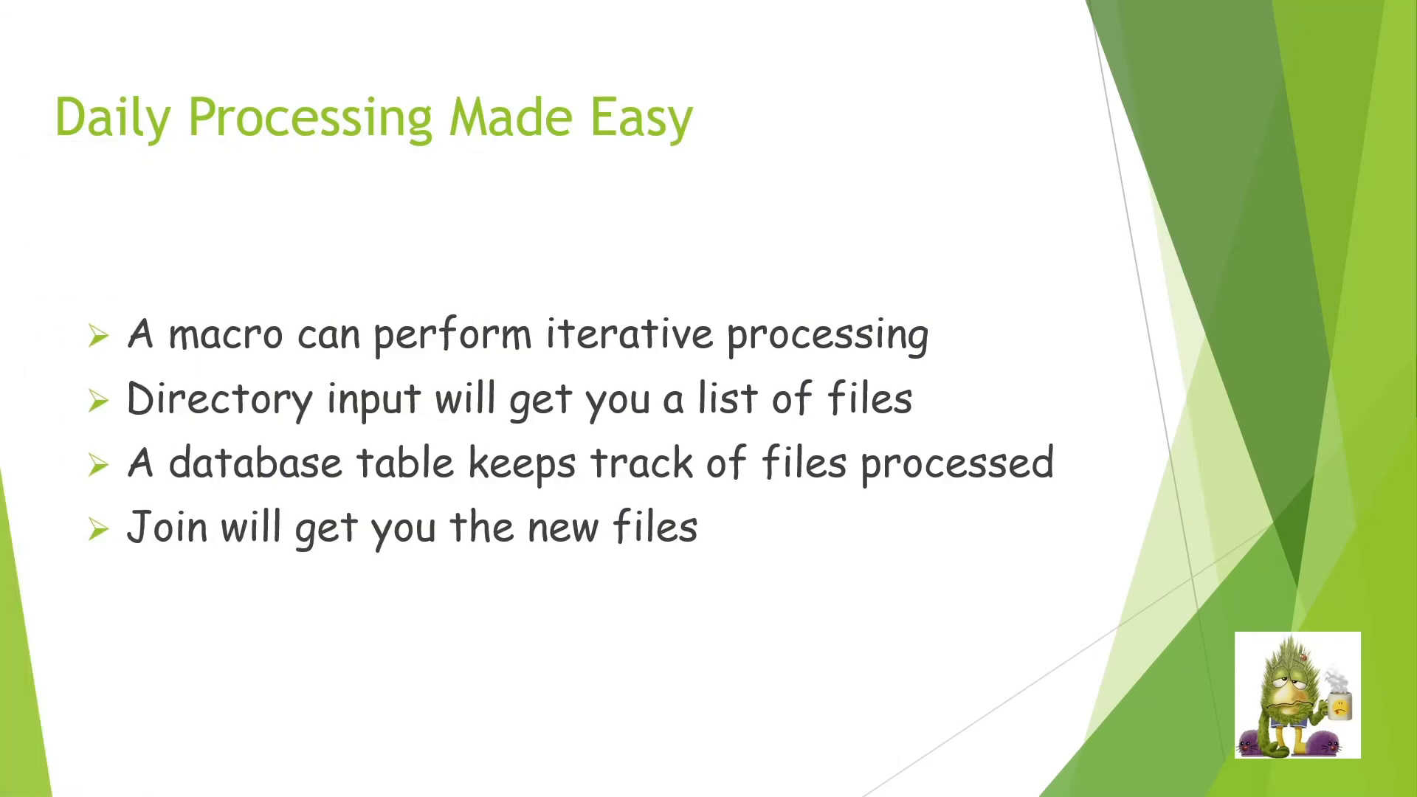
- Switch to Alteryx Designer, copy all tools from the processIncrementalPuppy test workflow into a new workflow, and reposition them on the canvas
{"action": "key", "text": "alt+Tab"}
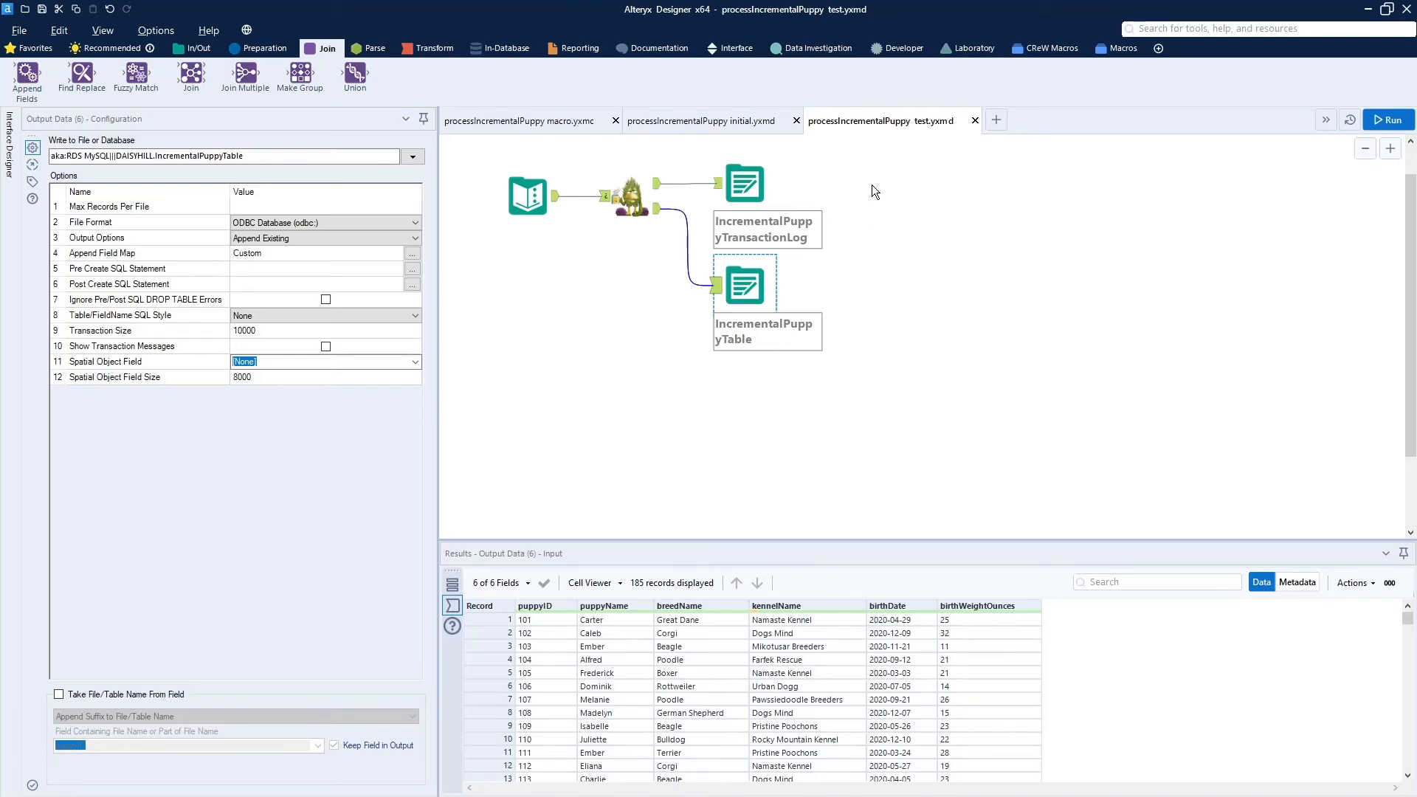
{"action": "left_click_drag", "start_coordinate": [479, 153], "coordinate": [878, 366]}
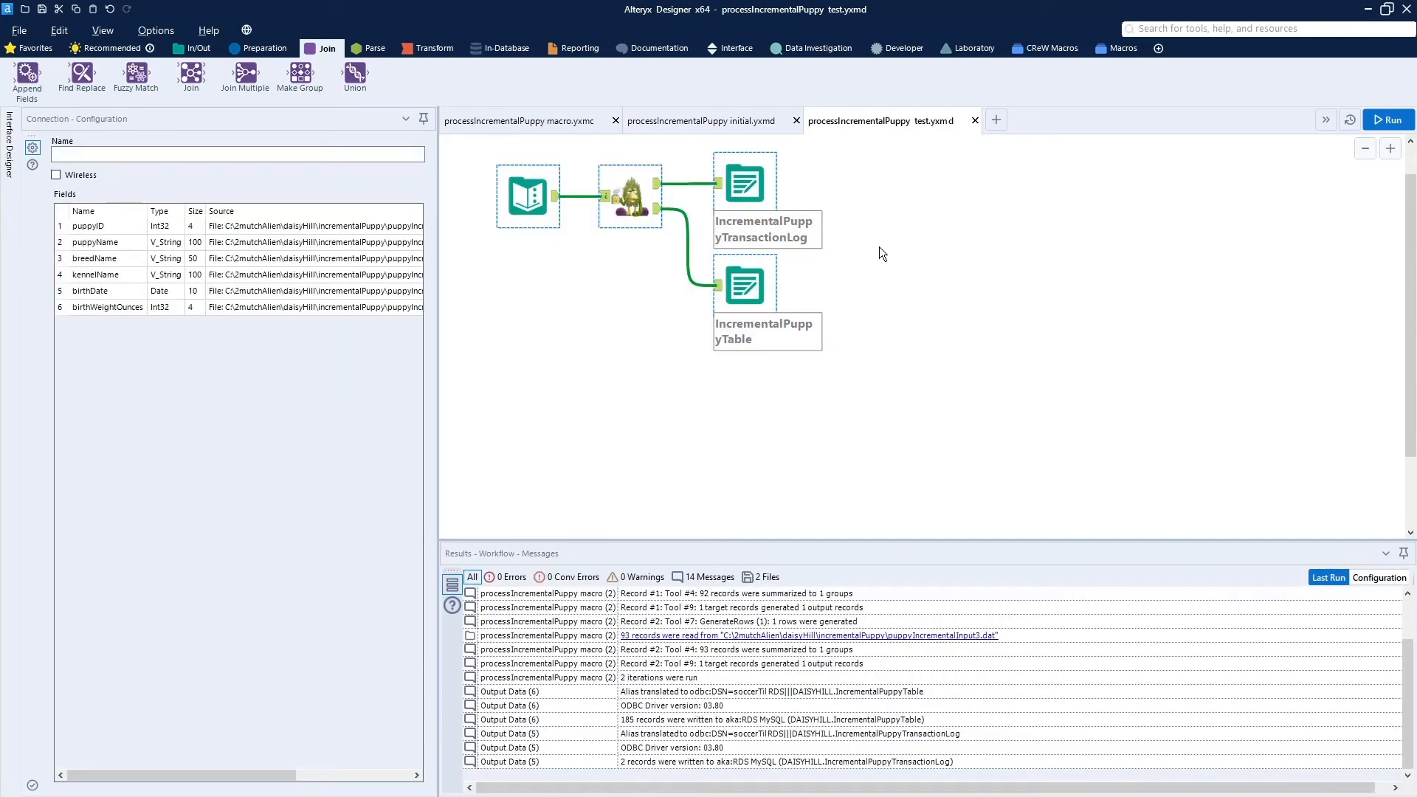
{"action": "left_click", "coordinate": [996, 120]}
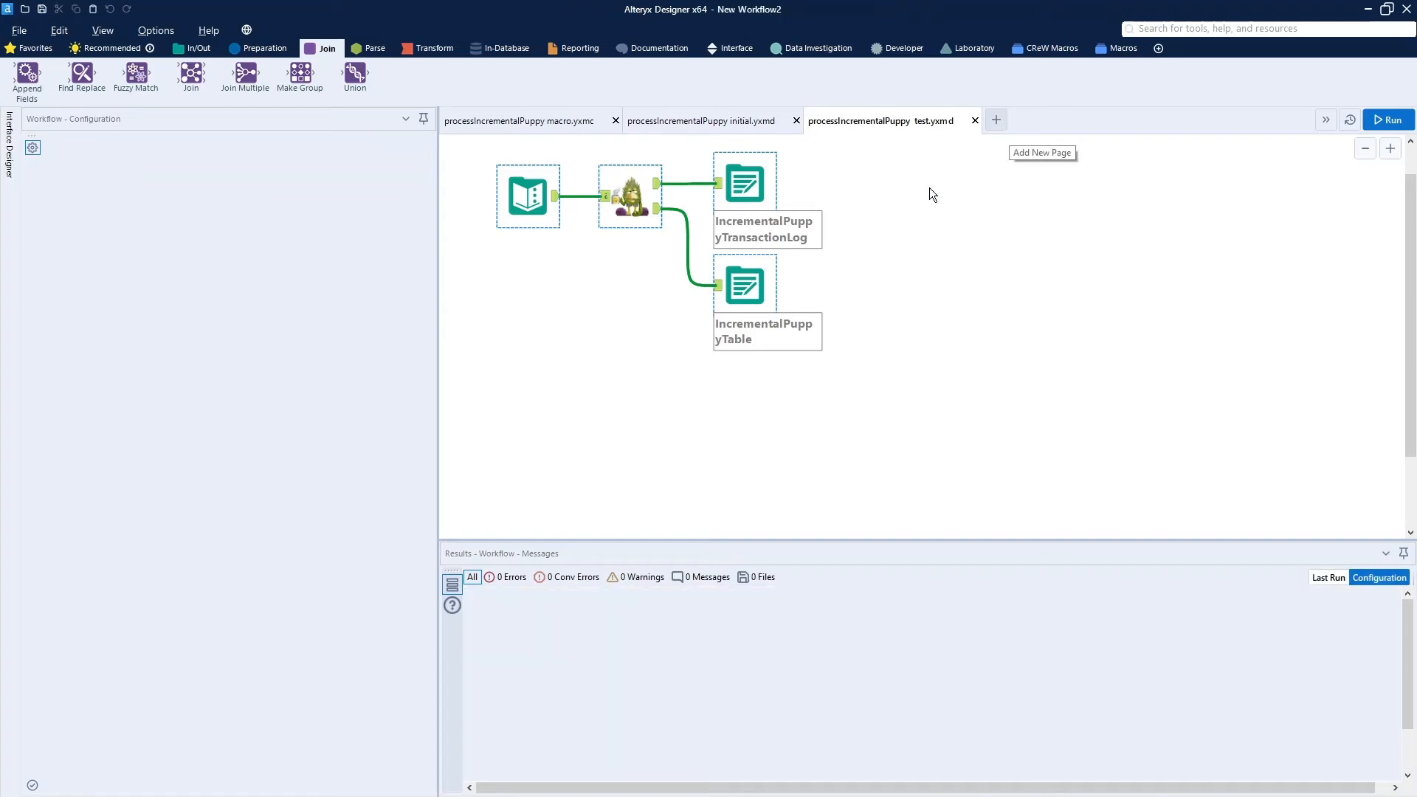
{"action": "key", "text": "ctrl+v"}
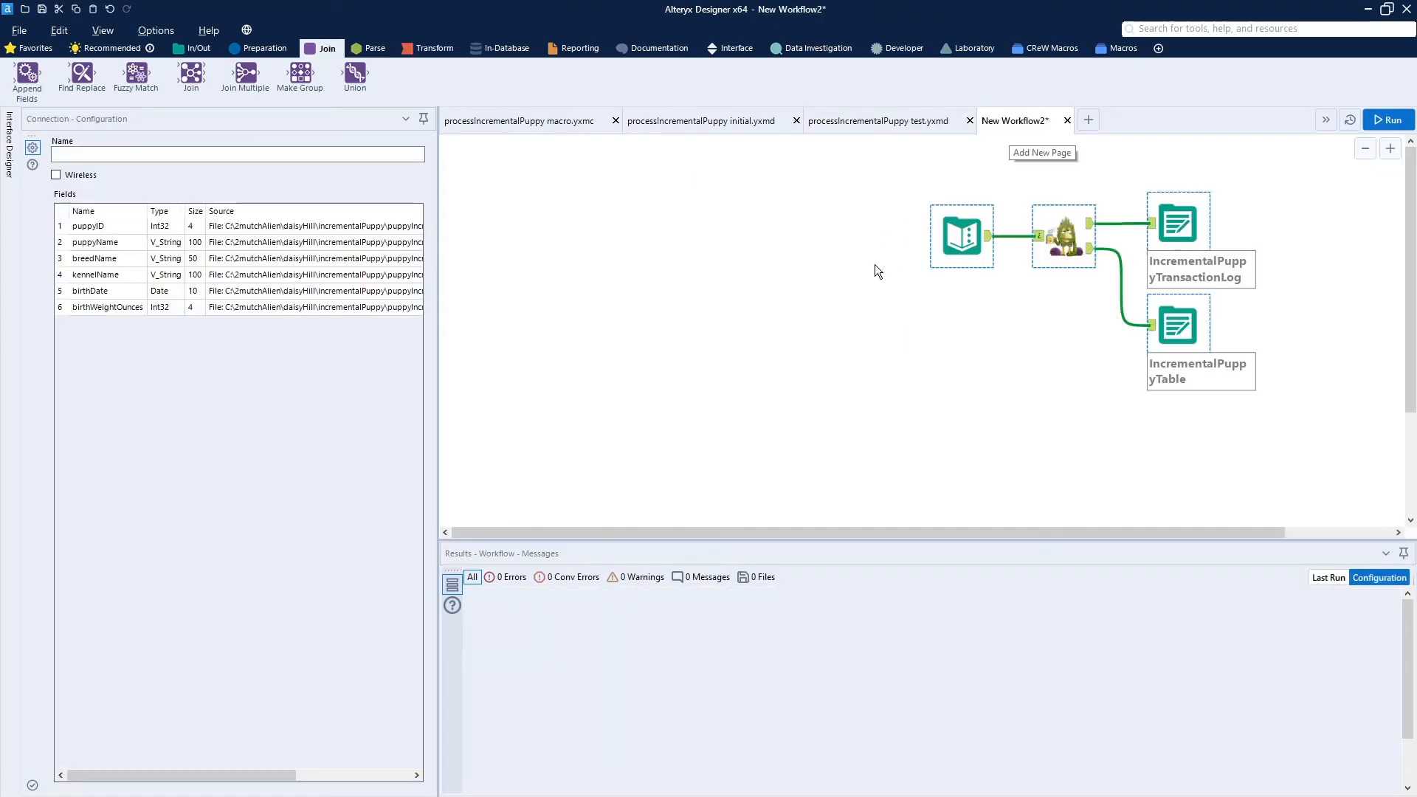
{"action": "left_click_drag", "start_coordinate": [1054, 253], "coordinate": [752, 300]}
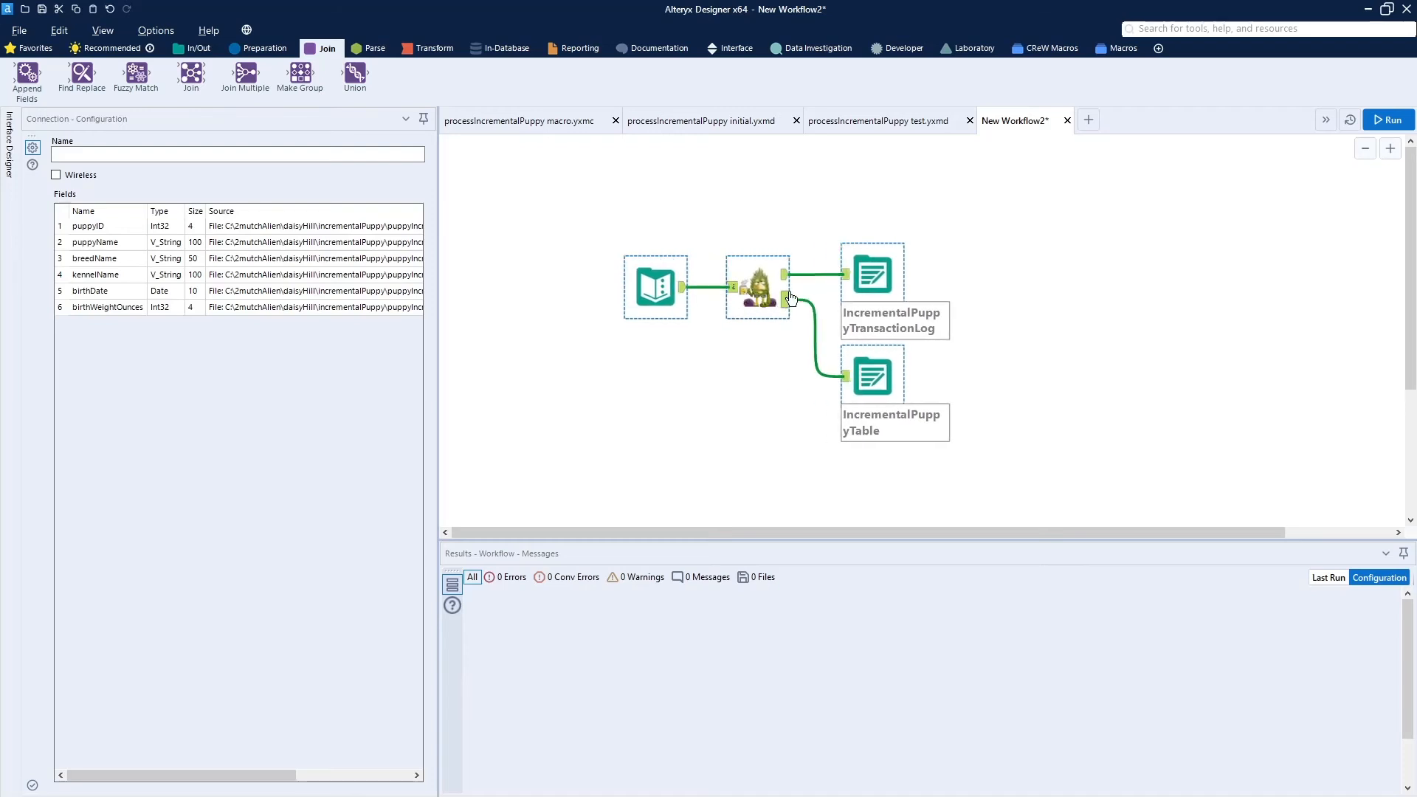
- Delete the connections from the macro to both output tools, and shift all the tools to make room for inputs ahead of them
{"action": "left_click", "coordinate": [814, 275]}
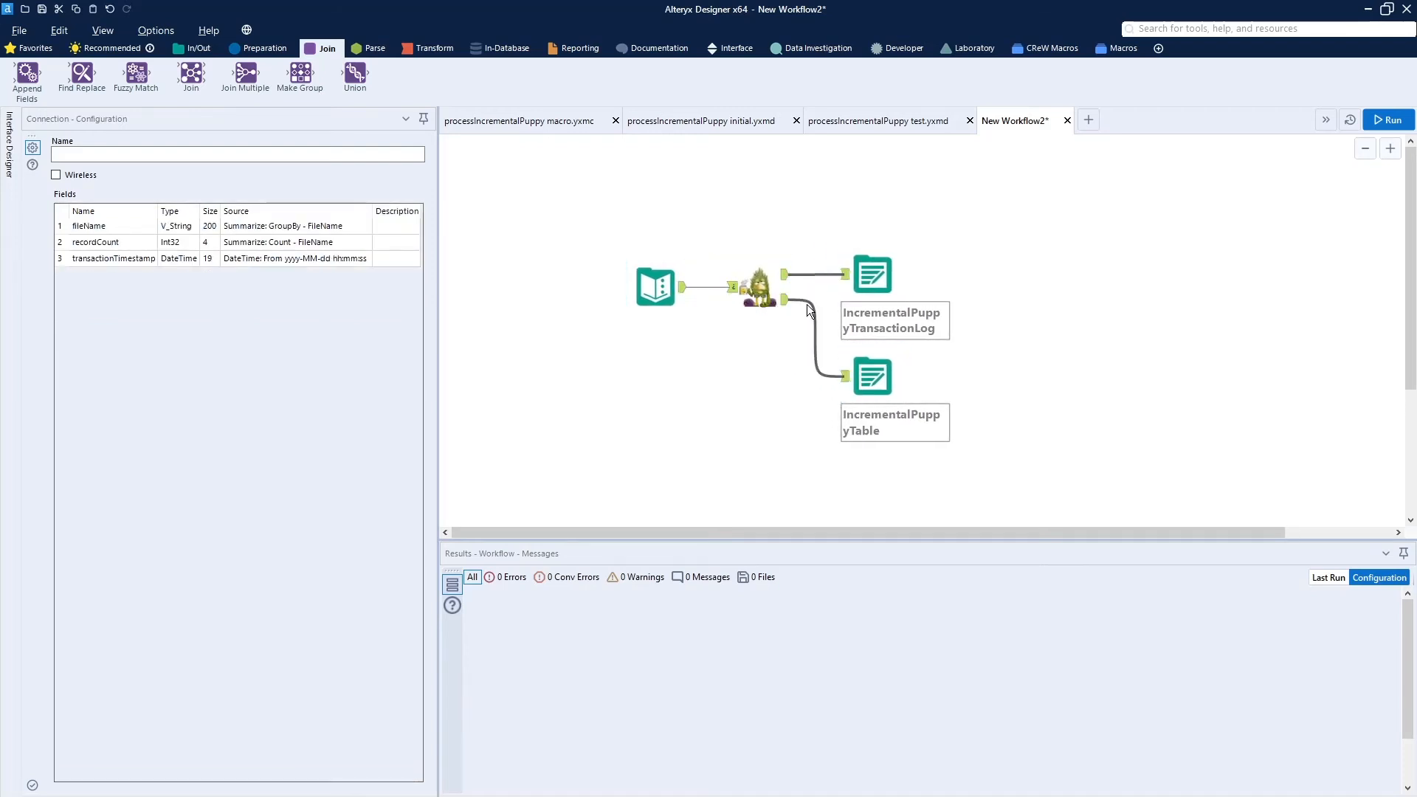
{"action": "left_click", "coordinate": [809, 310]}
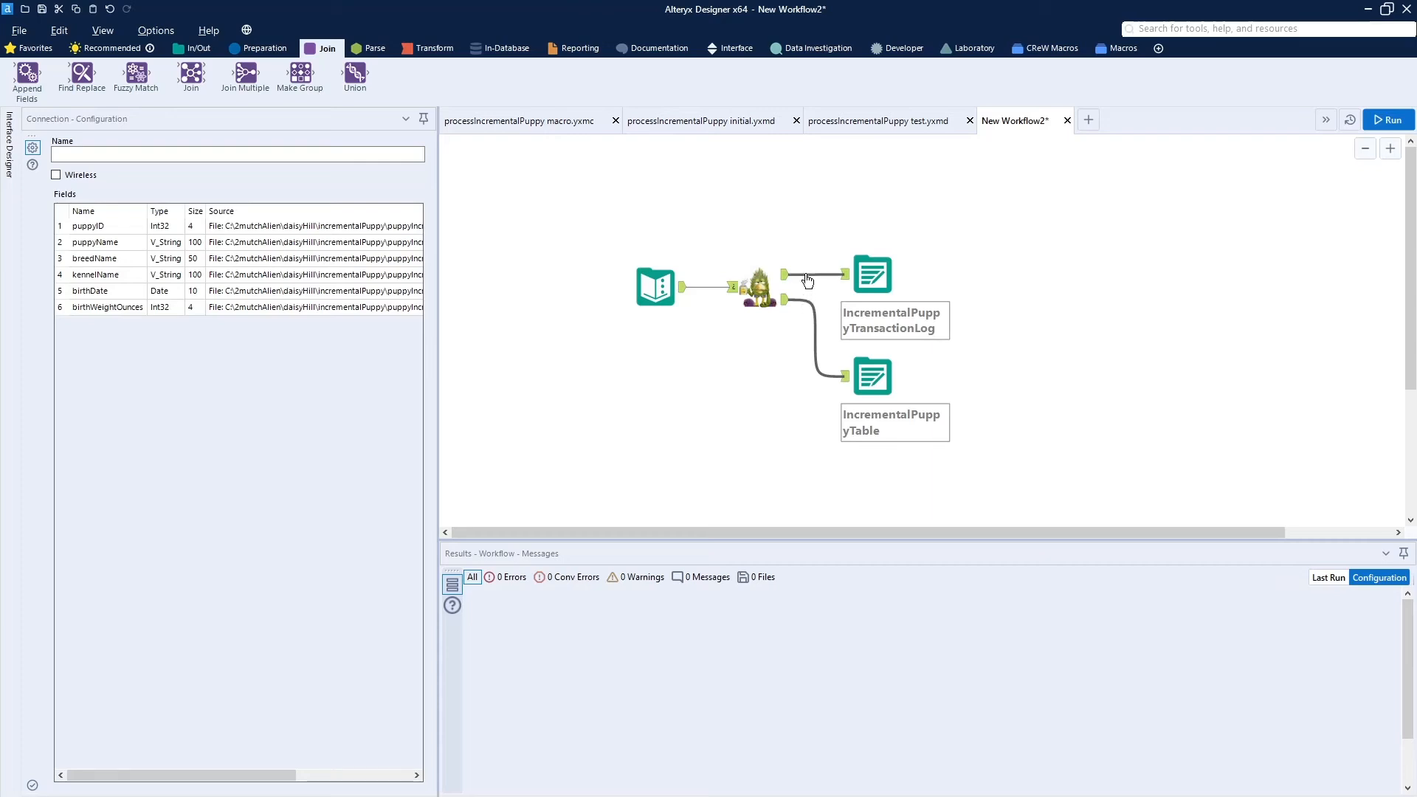
{"action": "left_click", "coordinate": [808, 280]}
{"action": "left_click", "coordinate": [805, 308]}
{"action": "key", "text": "Delete"}
{"action": "left_click", "coordinate": [811, 274]}
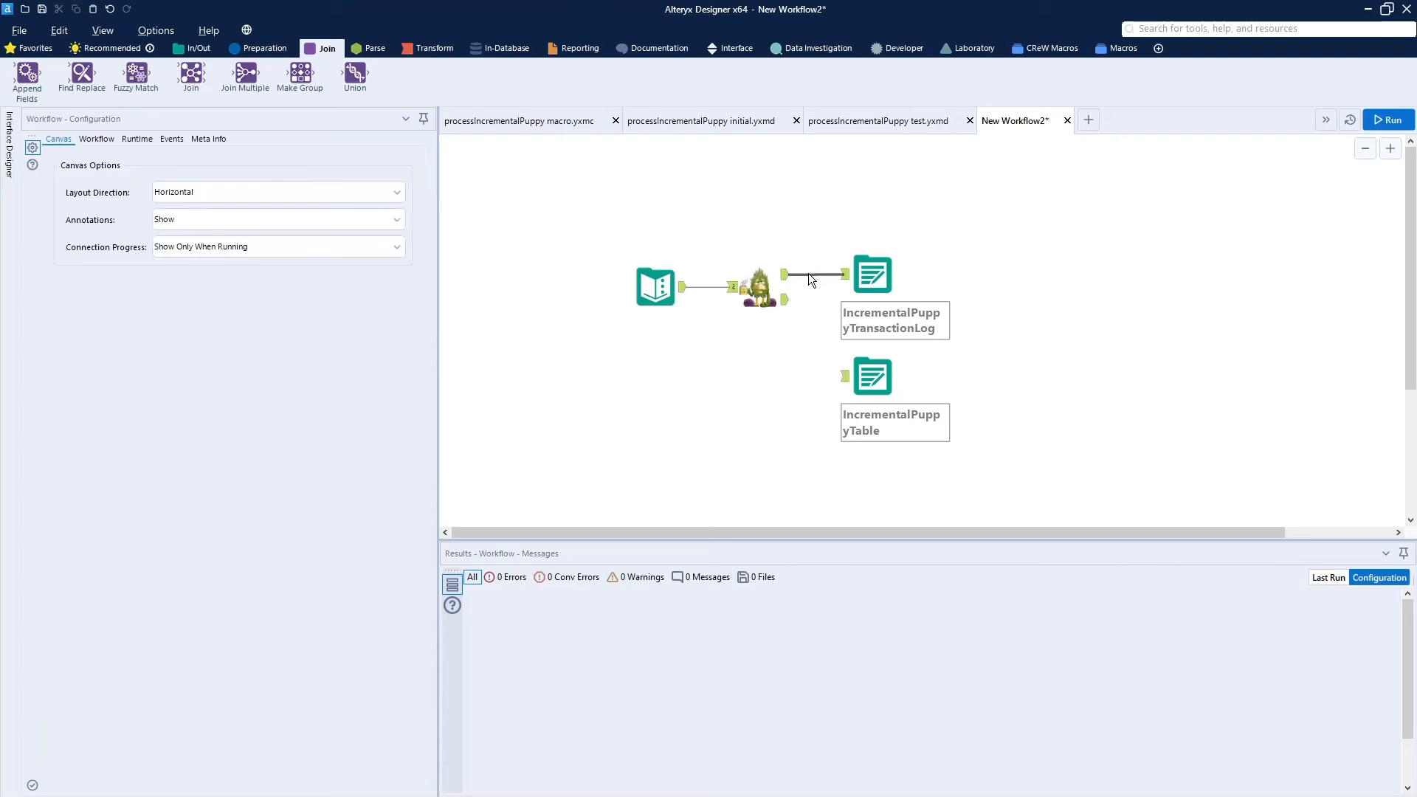
{"action": "key", "text": "Delete"}
{"action": "left_click_drag", "start_coordinate": [568, 225], "coordinate": [1019, 472]}
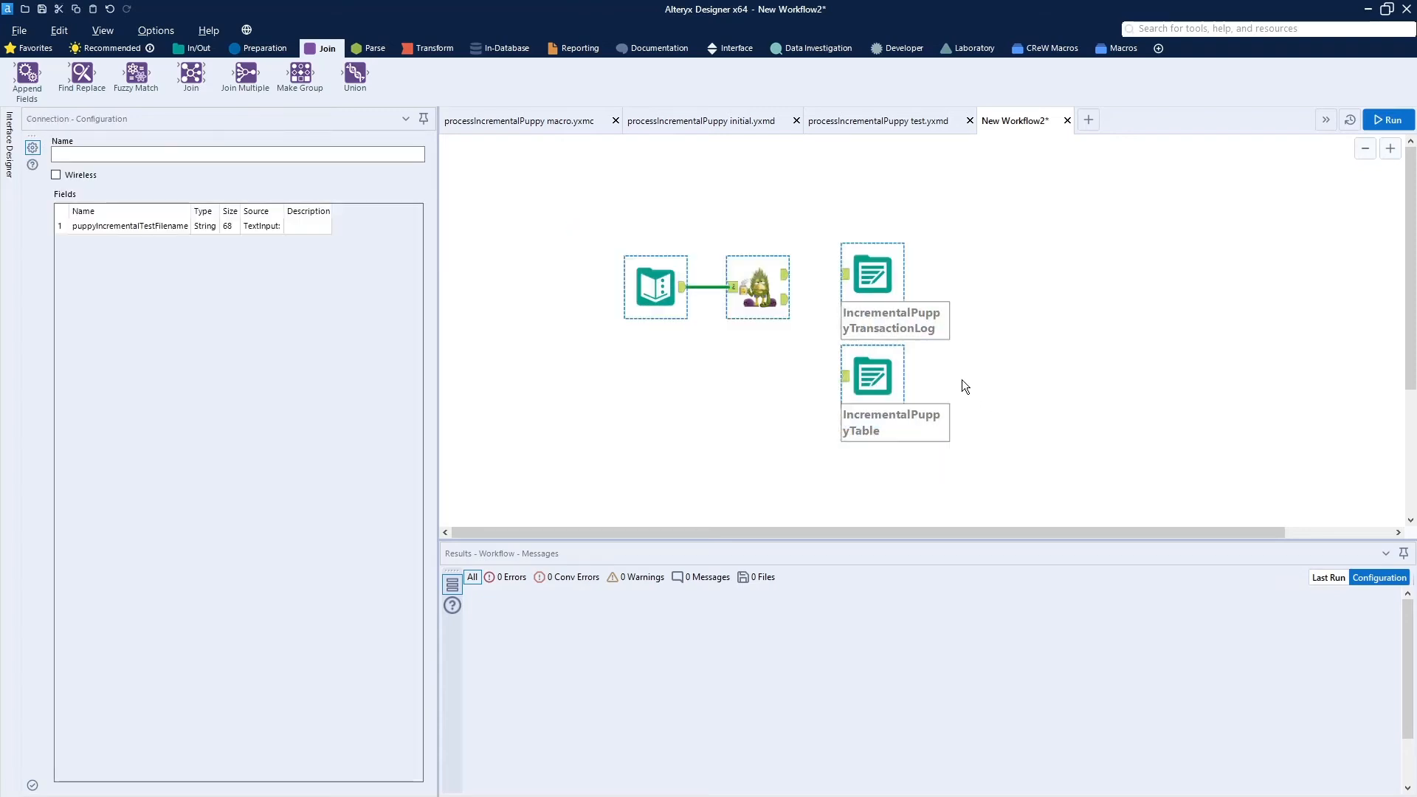
{"action": "left_click_drag", "start_coordinate": [871, 276], "coordinate": [984, 299]}
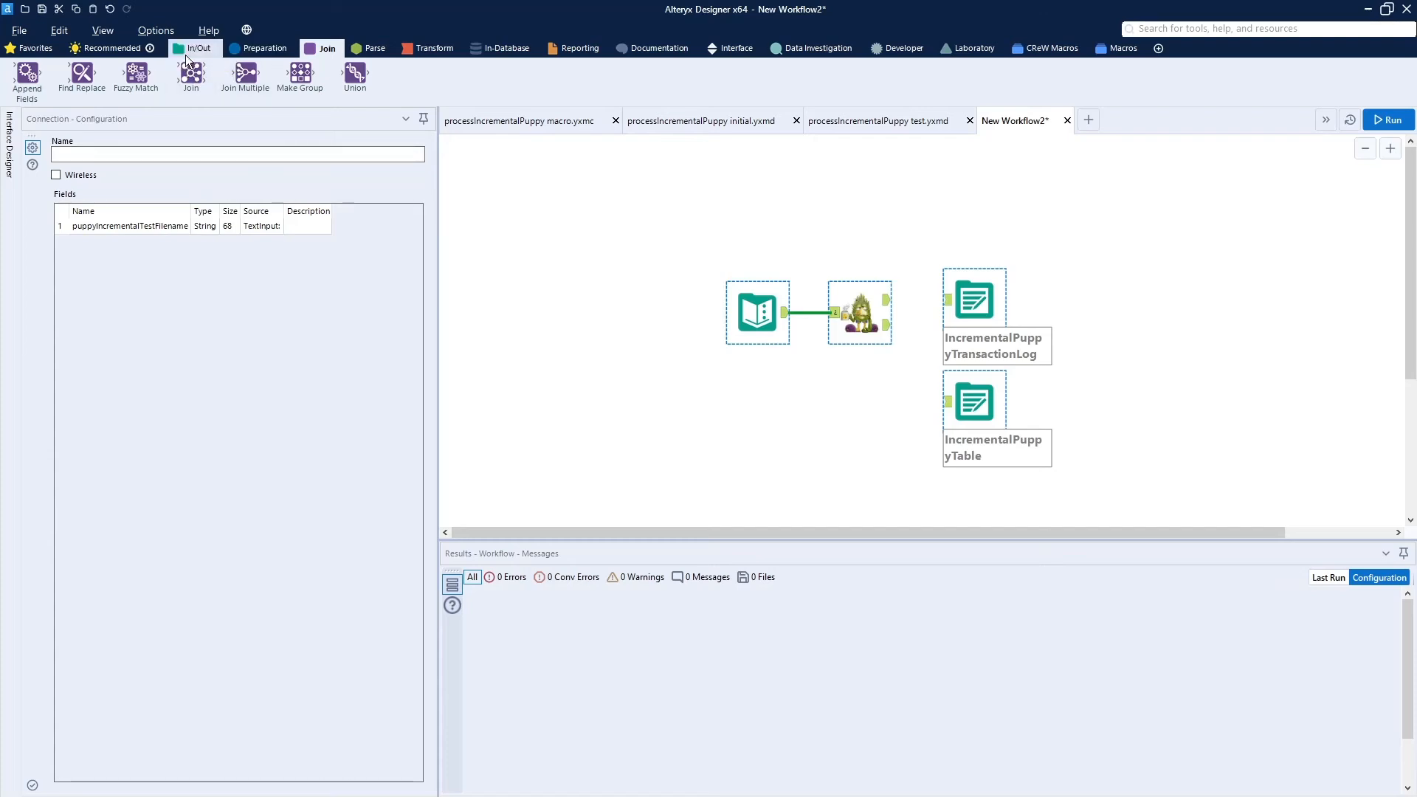
- Add the IncrementalPuppyTransactionLog input and the puppy data files directory input with their Select tools, and delete the text input feeding the macro
{"action": "left_click", "coordinate": [186, 53]}
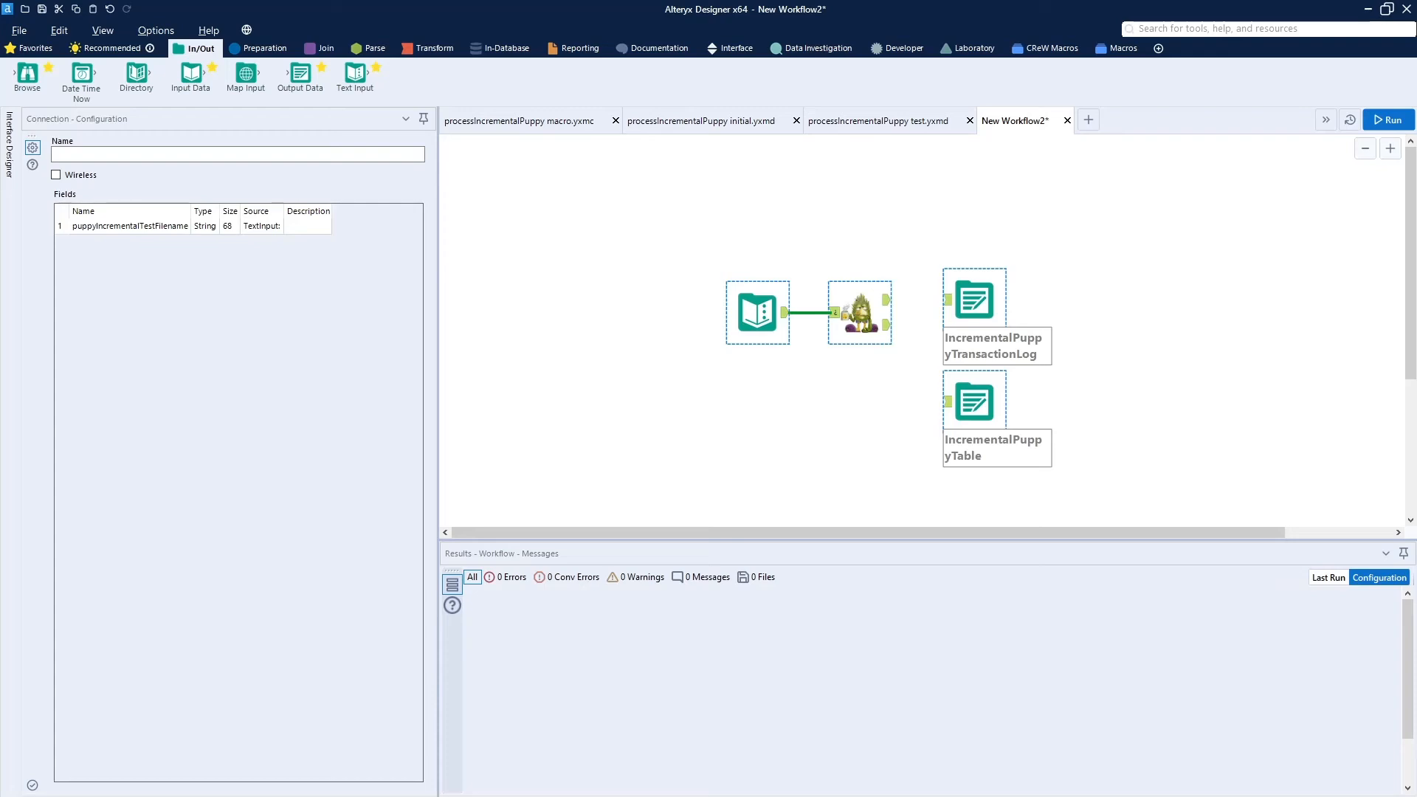
{"action": "left_click", "coordinate": [497, 273]}
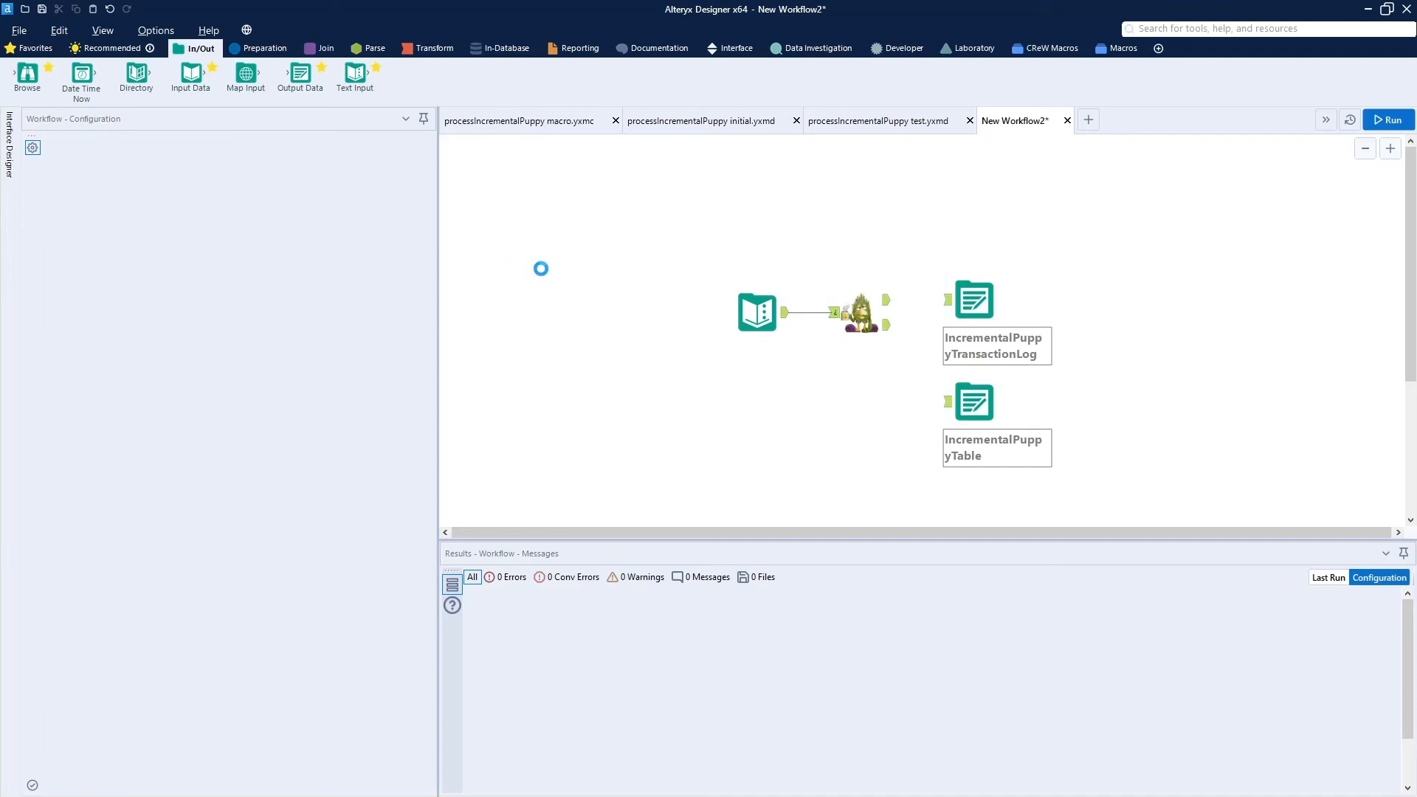
{"action": "left_click_drag", "start_coordinate": [508, 282], "coordinate": [507, 206]}
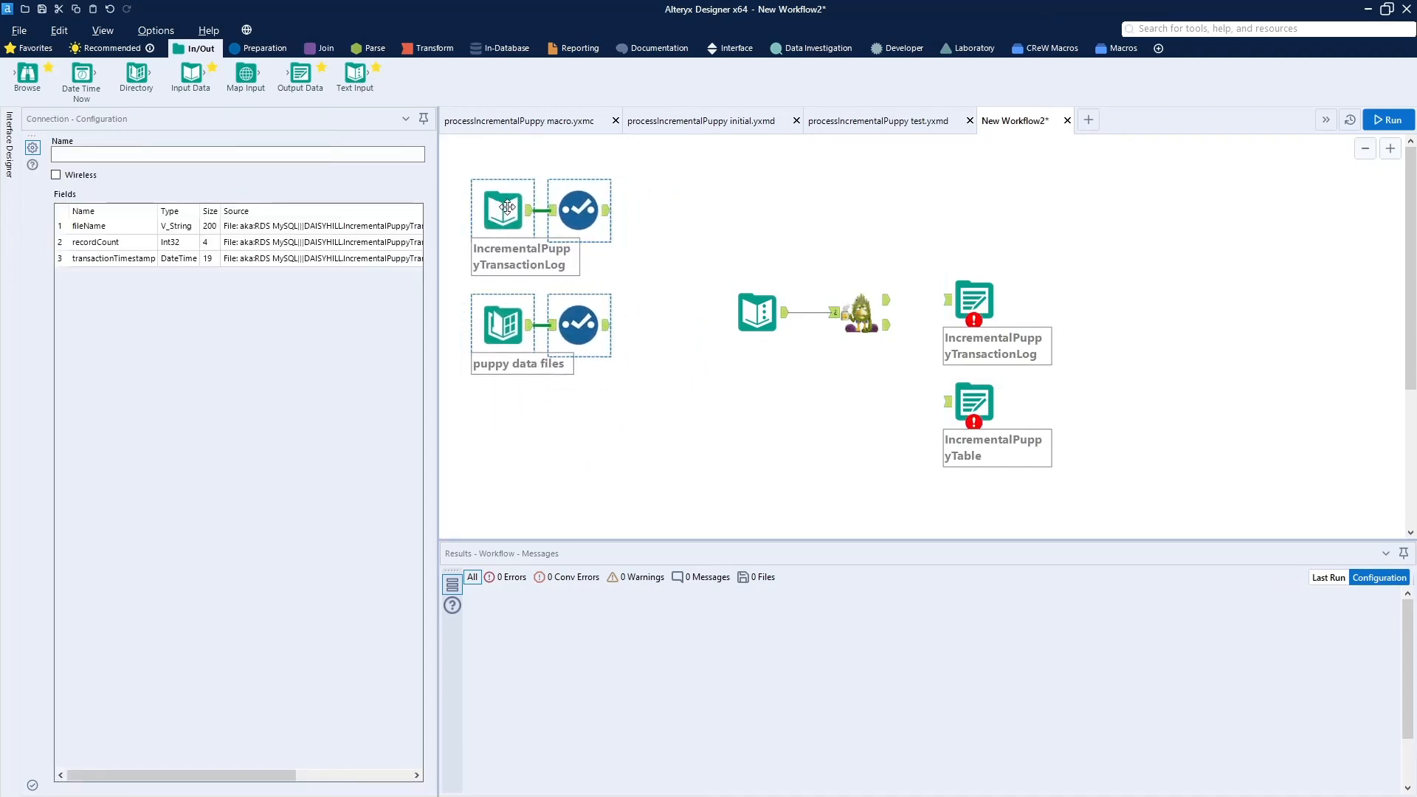
{"action": "left_click", "coordinate": [760, 309]}
{"action": "key", "text": "Delete"}
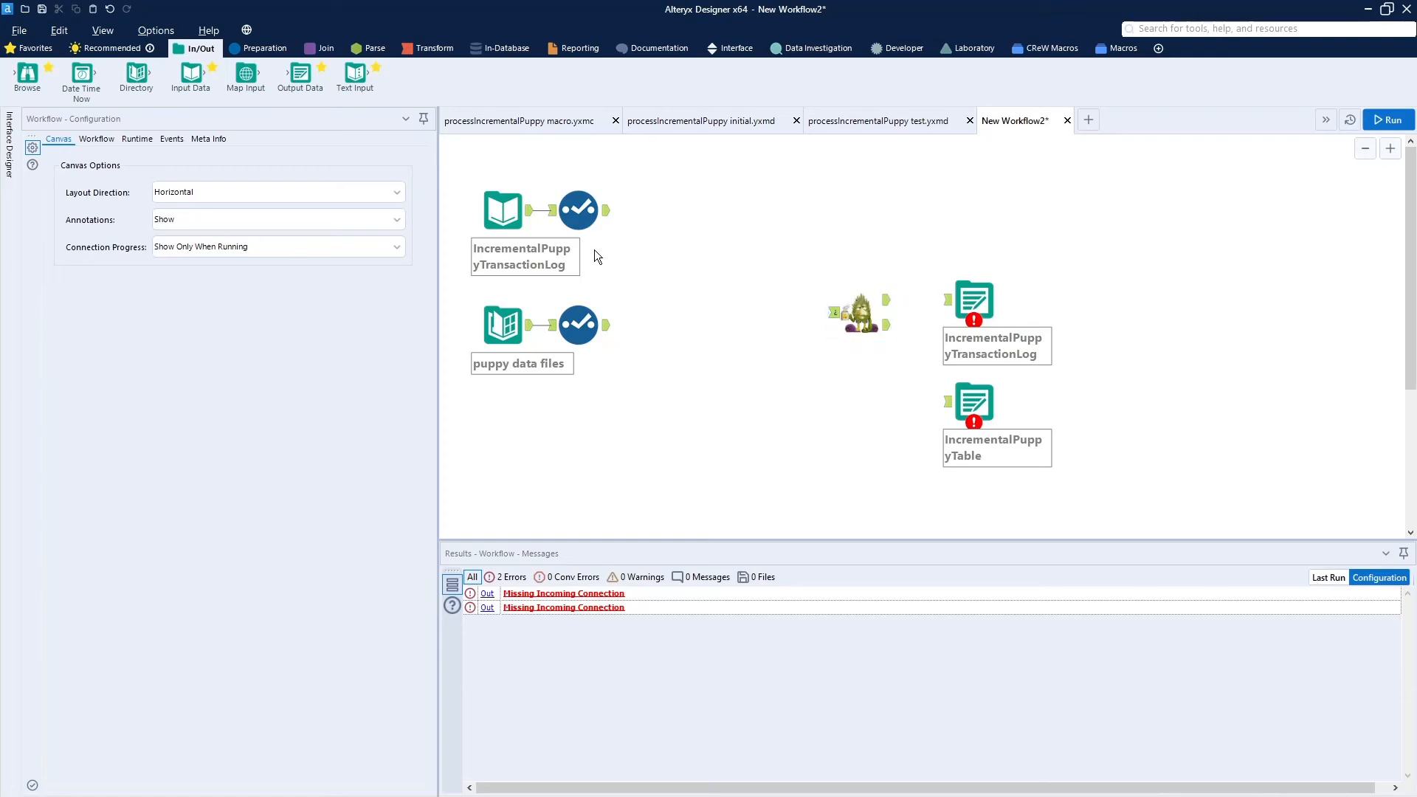
- Check the configuration of the IncrementalPuppyTransactionLog input and the puppy data files directory, and run the workflow
{"action": "left_click", "coordinate": [578, 212]}
{"action": "left_click", "coordinate": [505, 215]}
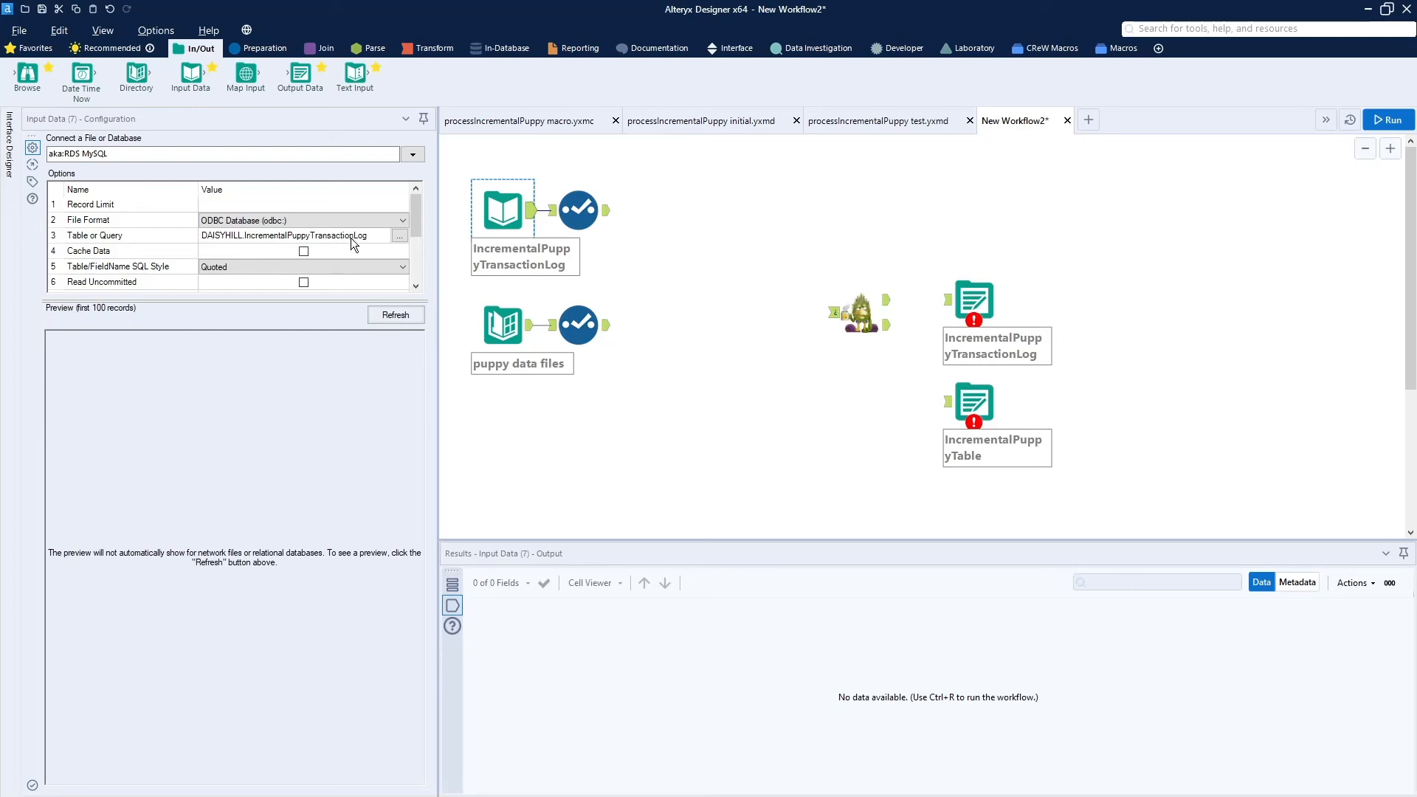
{"action": "left_click", "coordinate": [502, 334]}
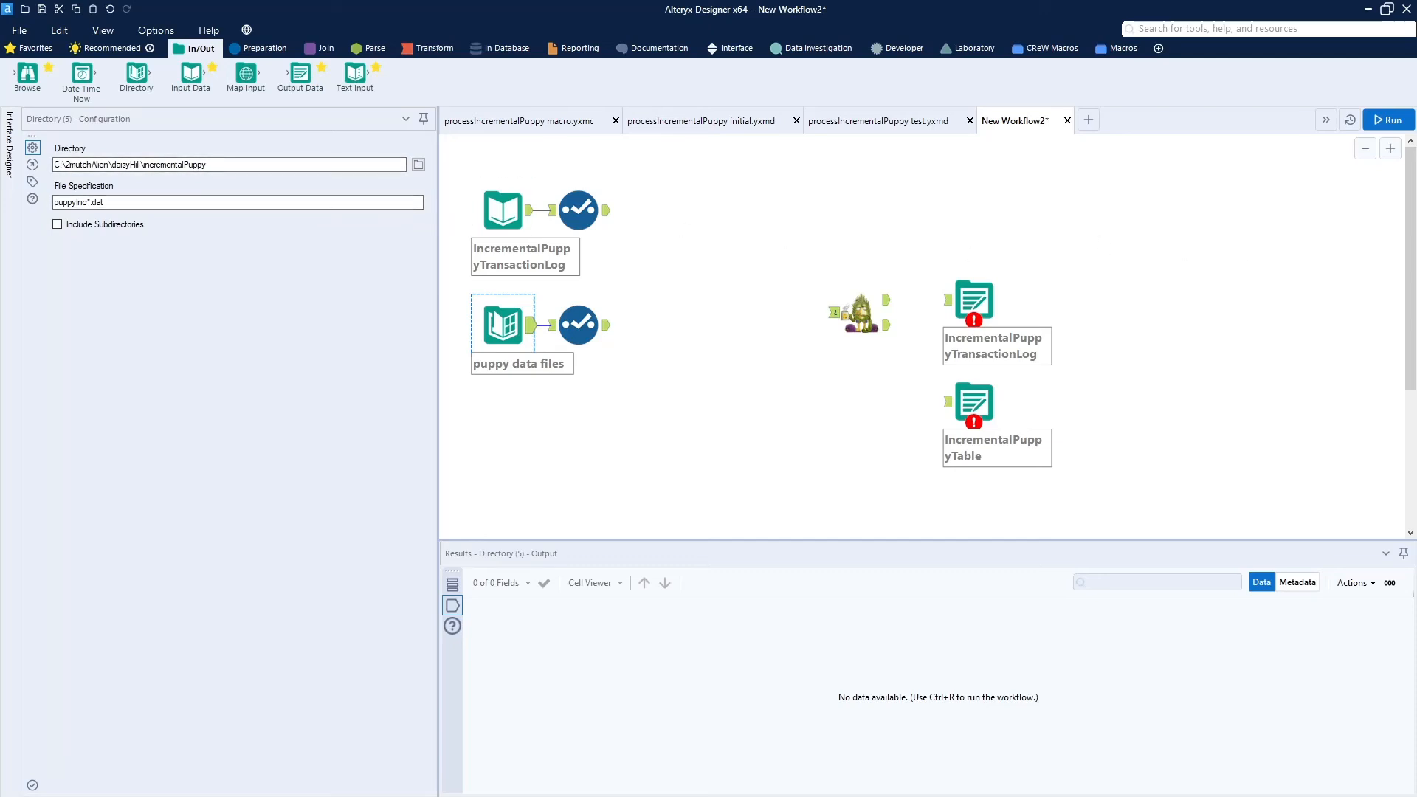
{"action": "left_click", "coordinate": [1379, 117]}
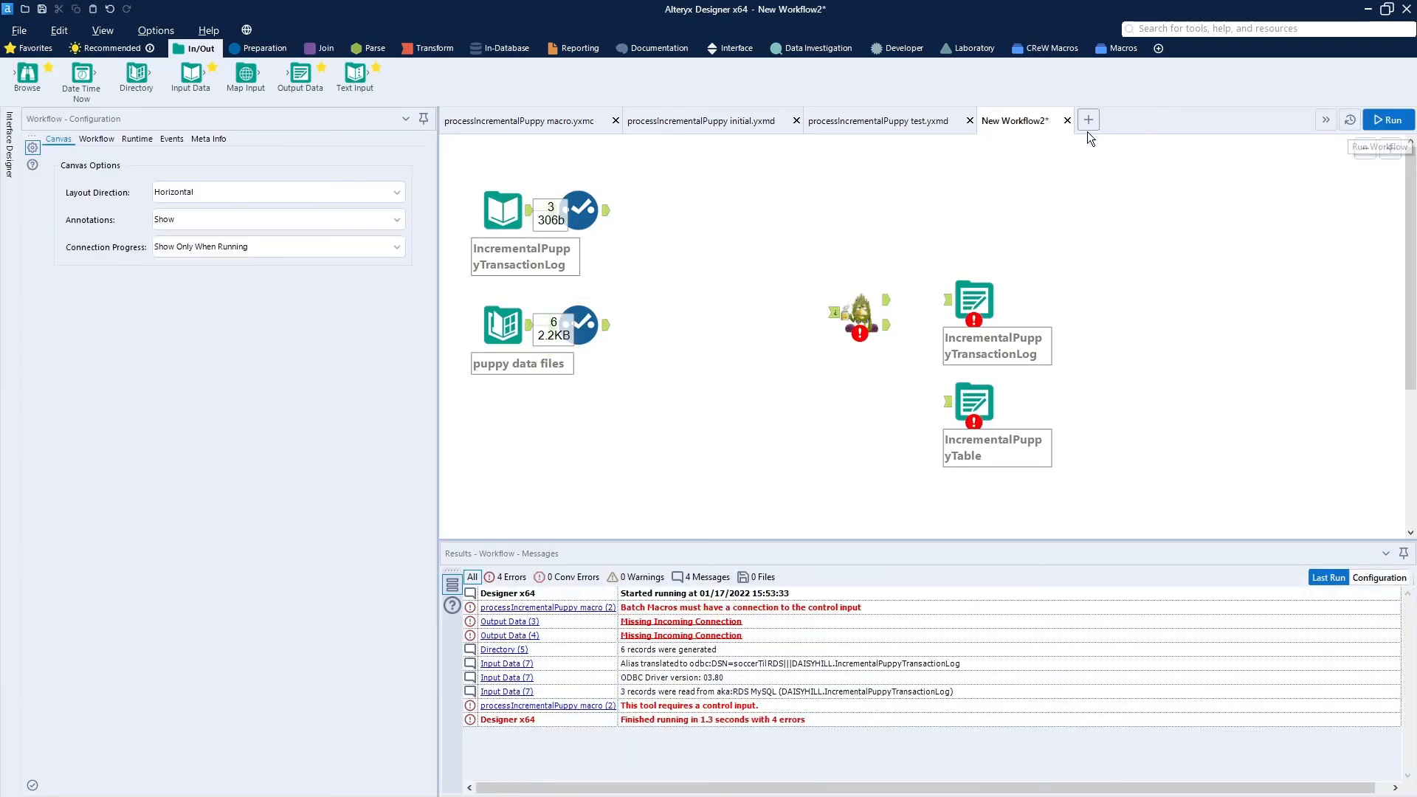
- Examine the output of both Select tools, widening the fileName column to read the full file paths
{"action": "left_click", "coordinate": [581, 211]}
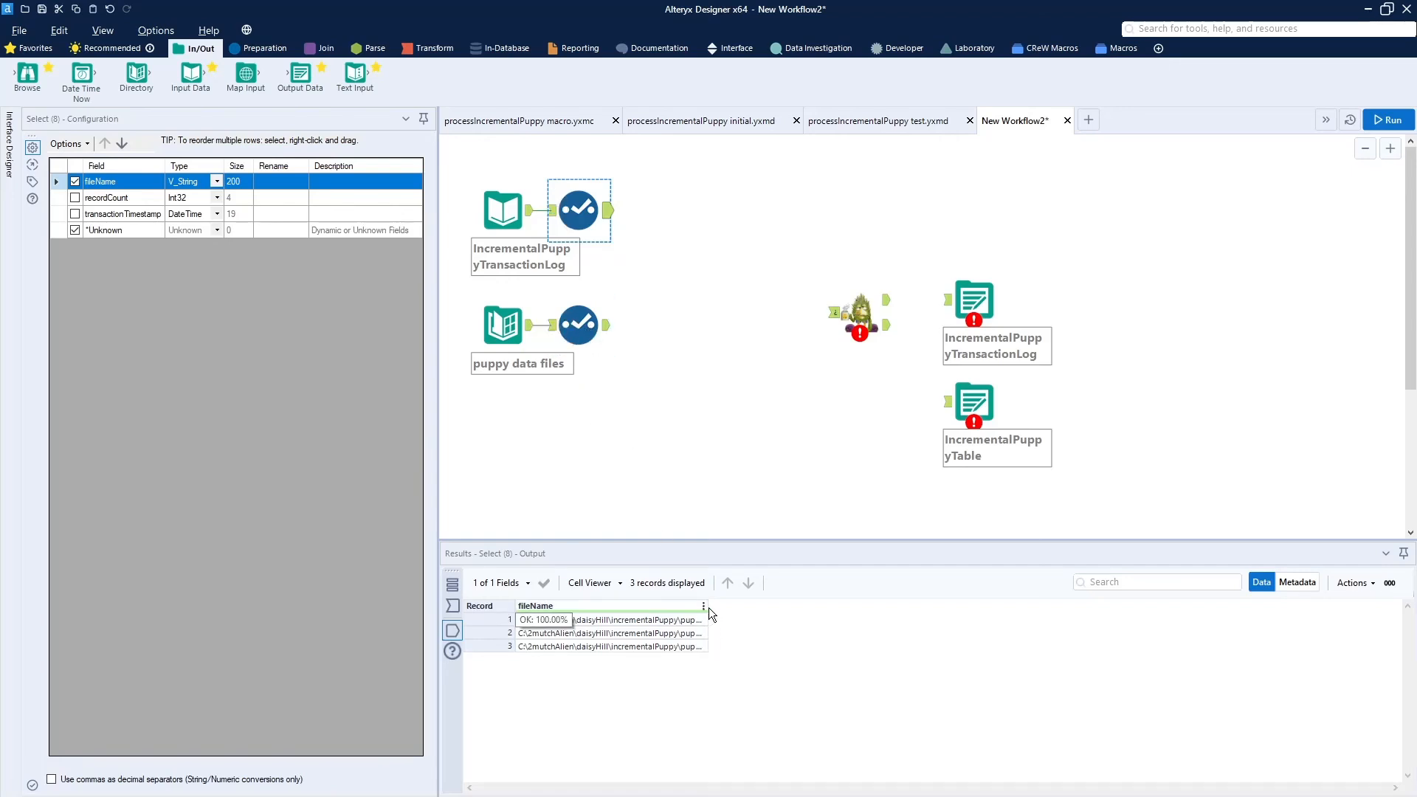
{"action": "left_click_drag", "start_coordinate": [707, 610], "coordinate": [854, 623]}
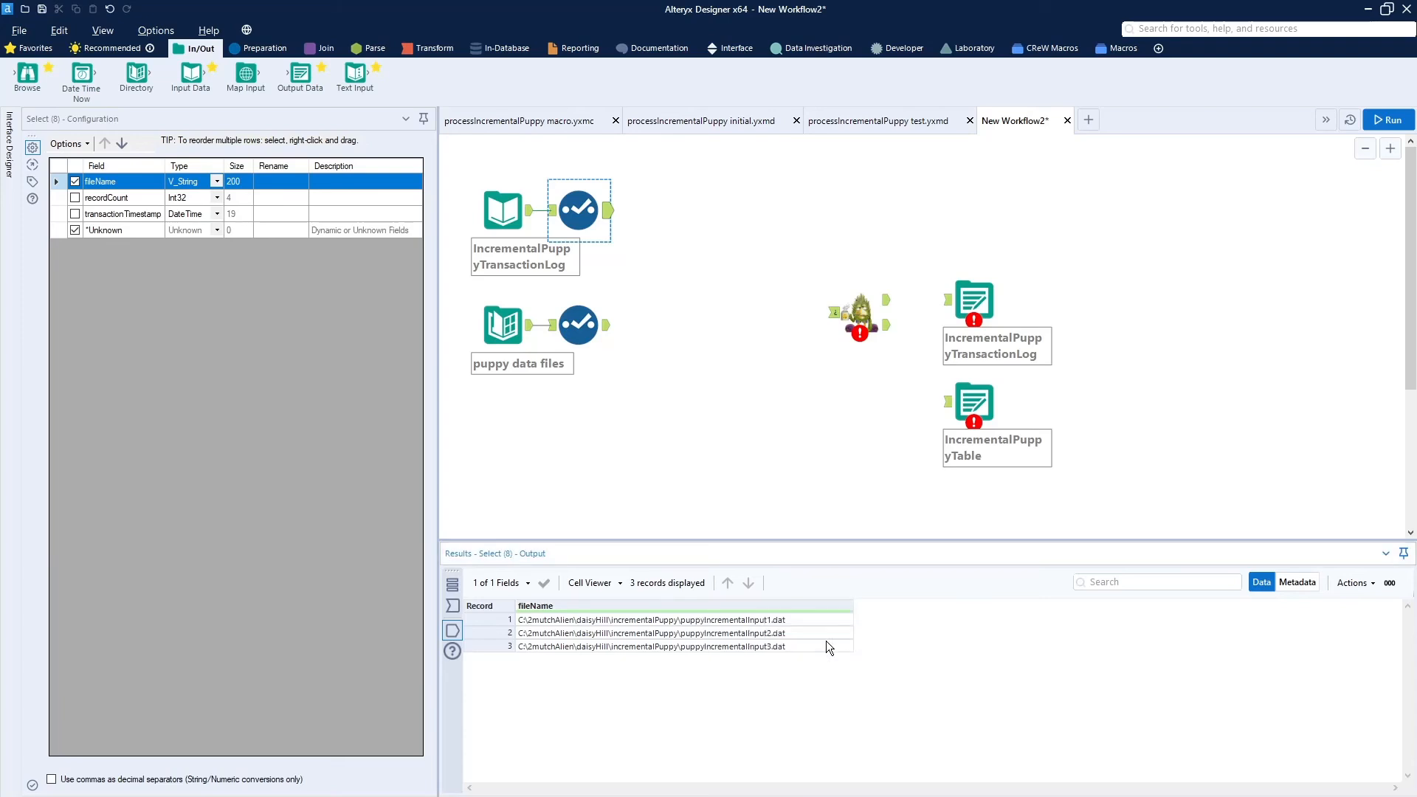
{"action": "left_click", "coordinate": [608, 338]}
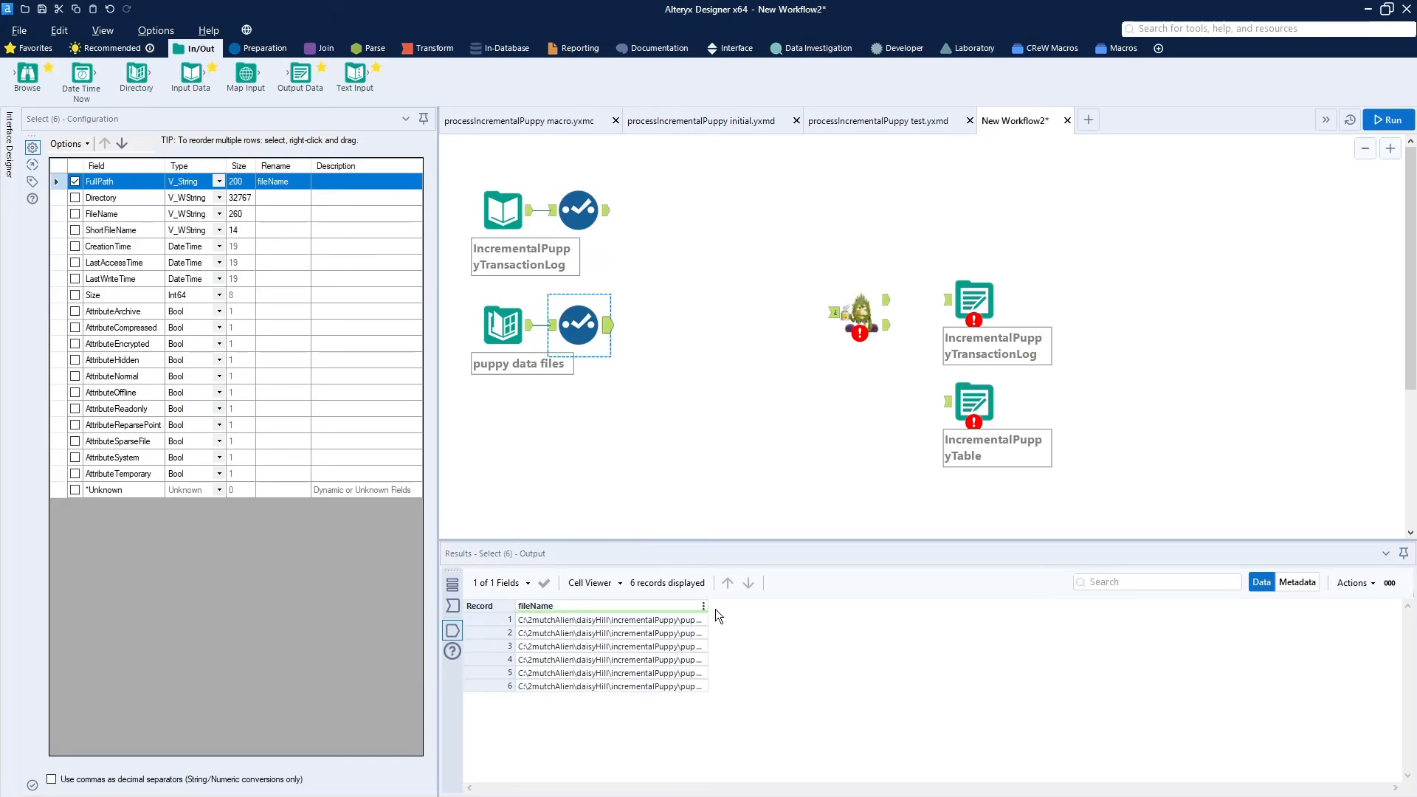
{"action": "left_click_drag", "start_coordinate": [708, 609], "coordinate": [846, 623]}
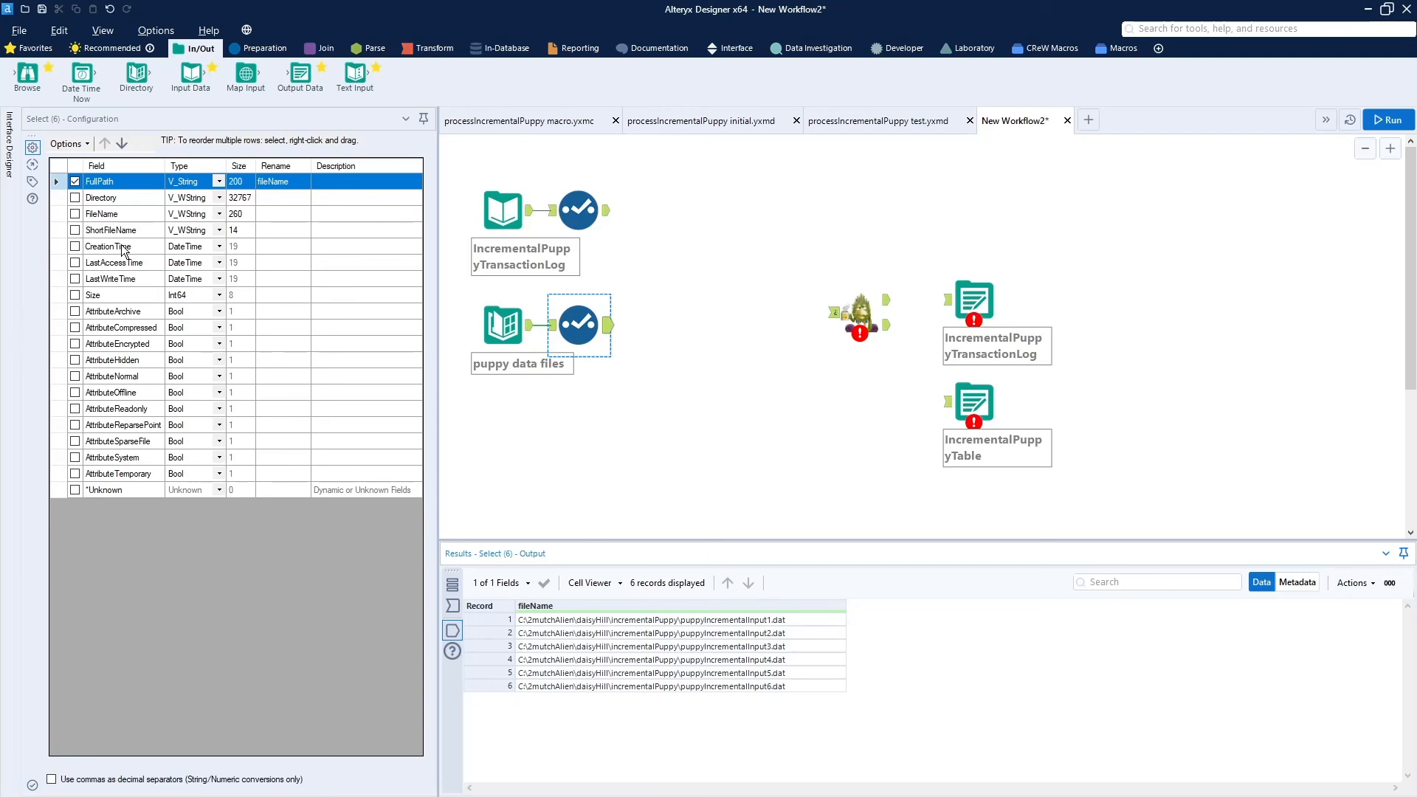
- Join the transaction log Select as the left input with the puppy data files Select as the right input on fileName
{"action": "left_click", "coordinate": [321, 49]}
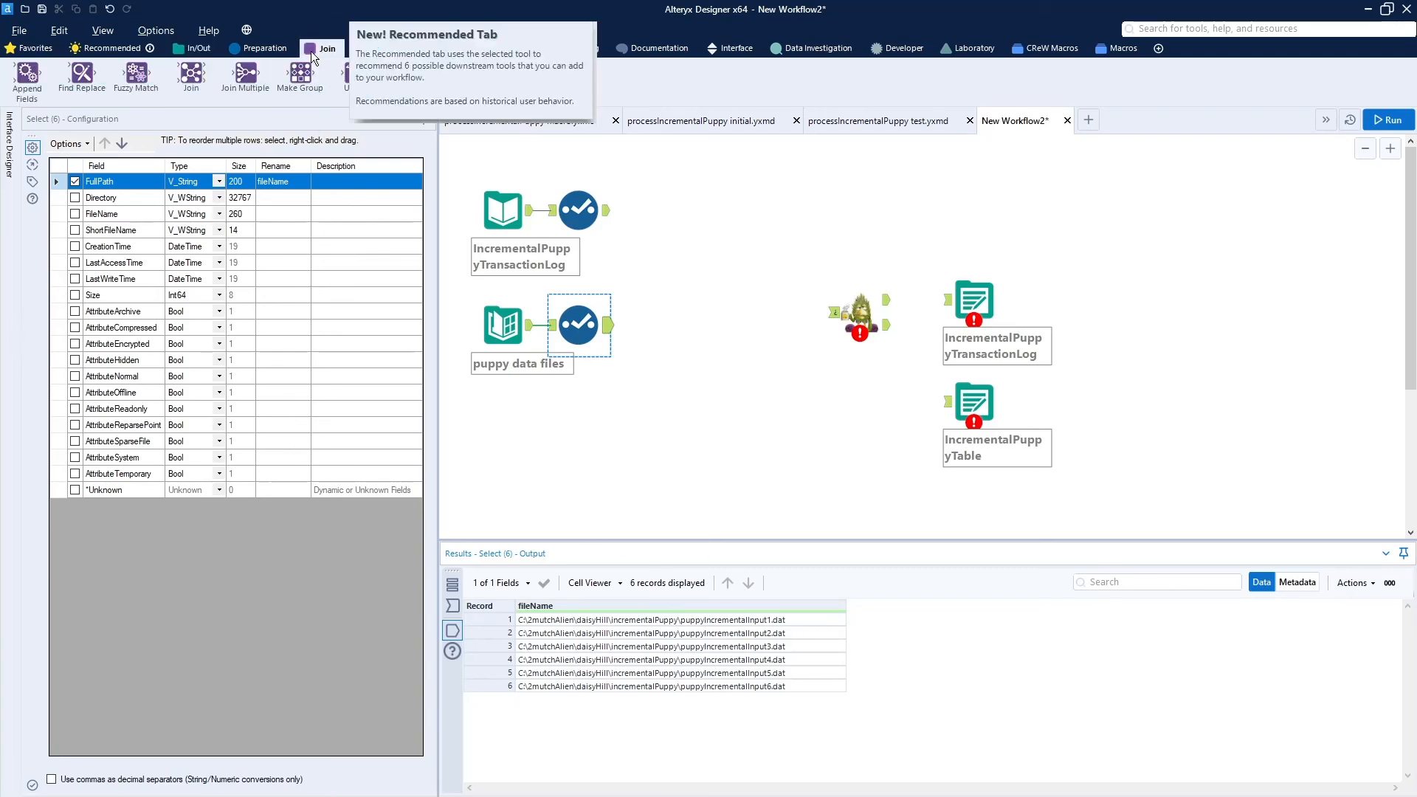
{"action": "left_click_drag", "start_coordinate": [199, 72], "coordinate": [681, 313]}
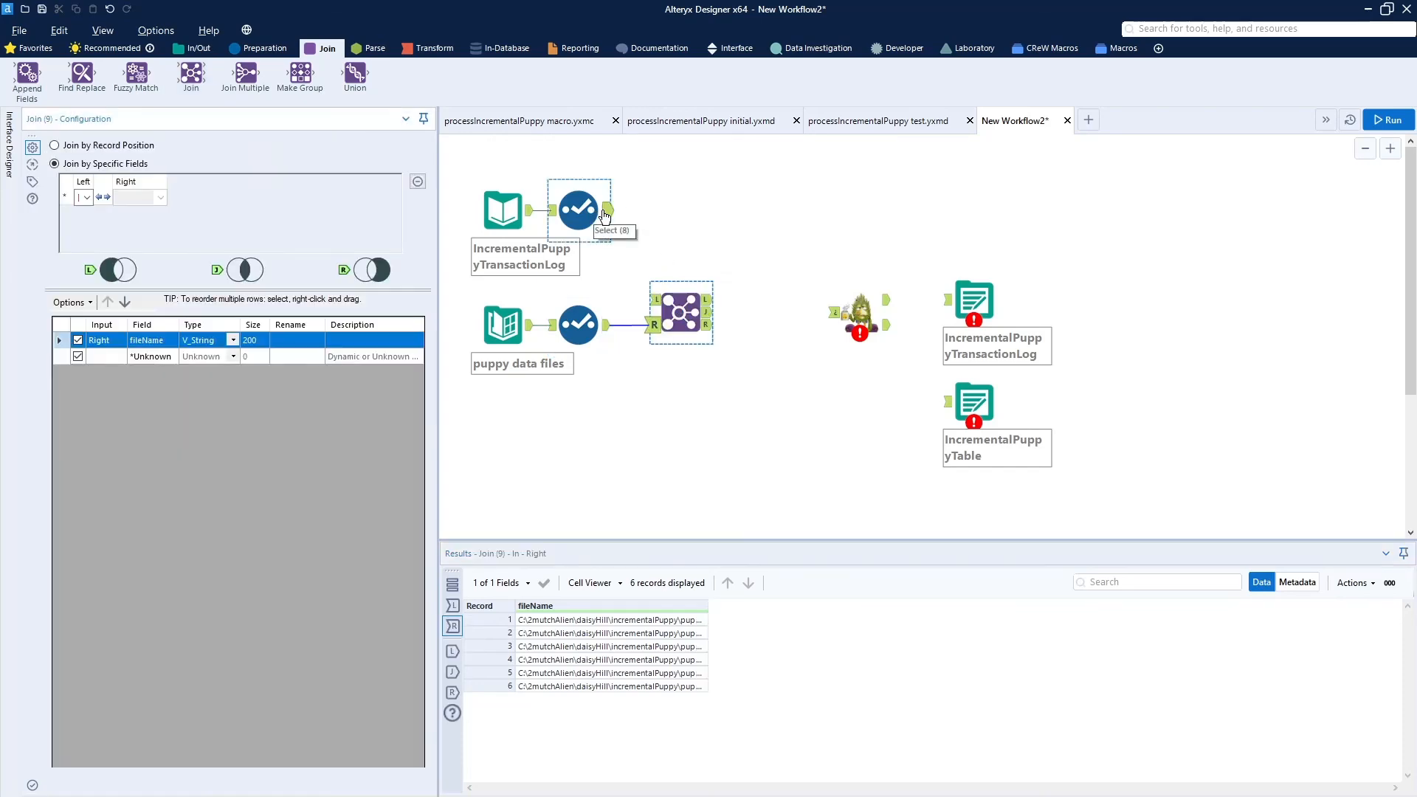
{"action": "left_click_drag", "start_coordinate": [605, 211], "coordinate": [655, 299]}
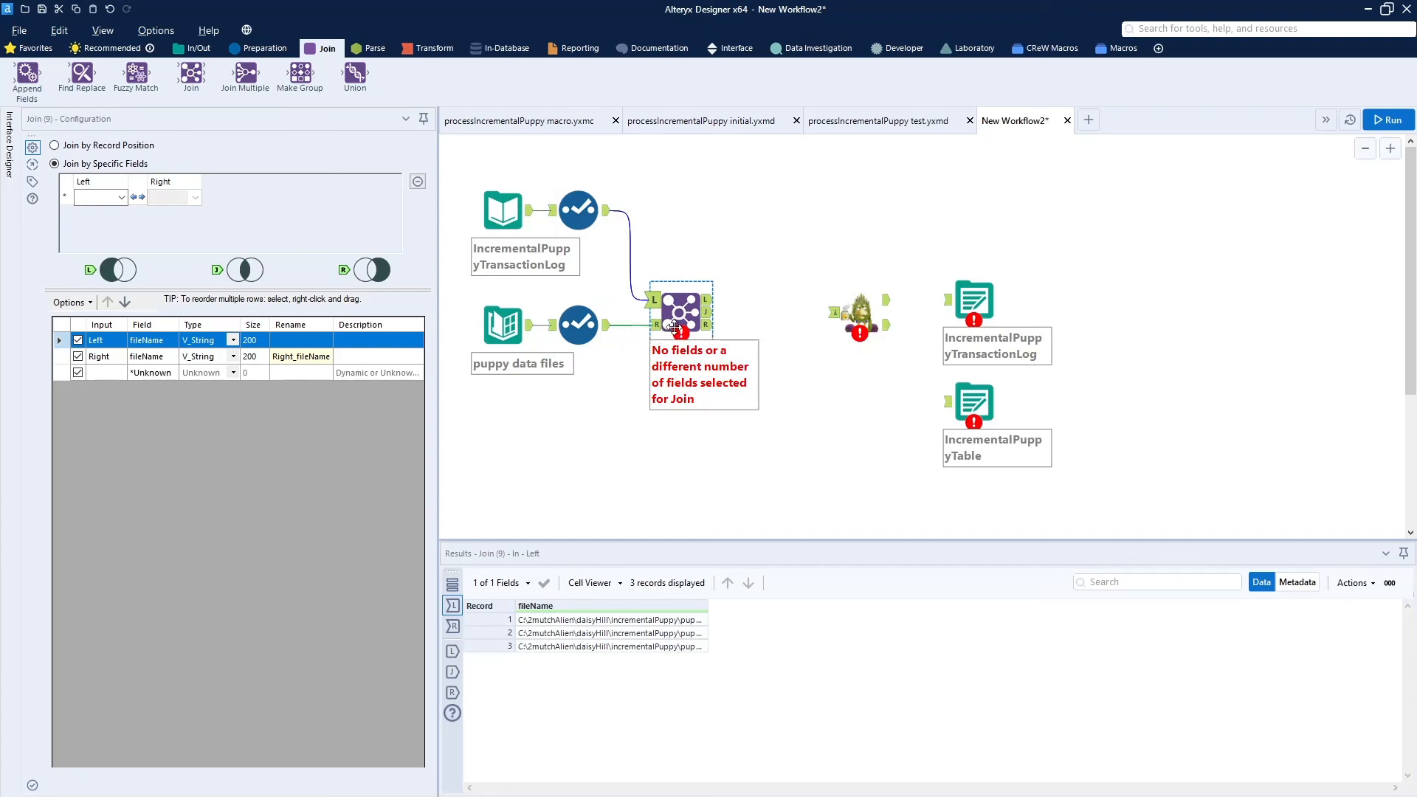
{"action": "left_click", "coordinate": [121, 197]}
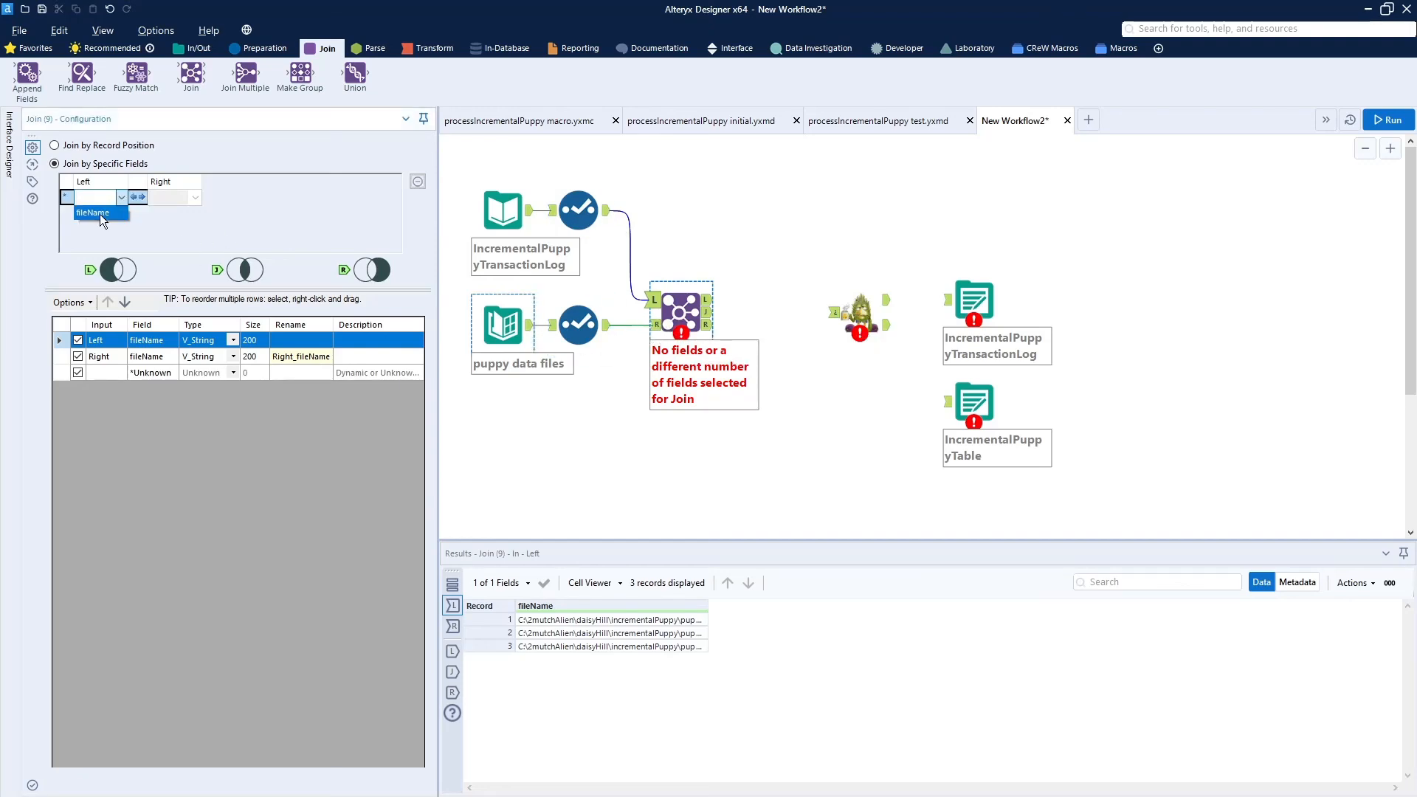
{"action": "left_click", "coordinate": [99, 217]}
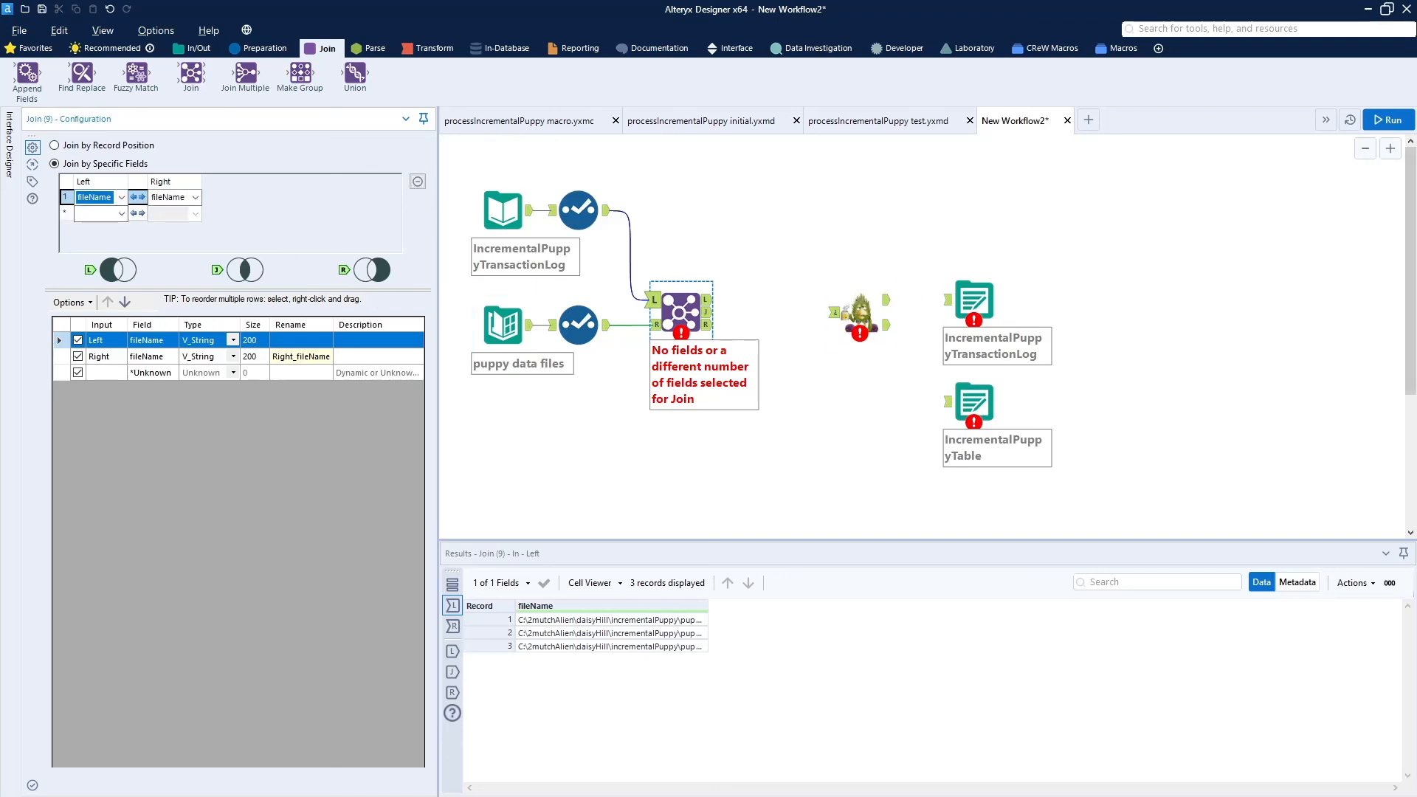
- Run the workflow and examine the Join's left, joined and right outputs, widening the fileName column
{"action": "left_click", "coordinate": [1388, 120]}
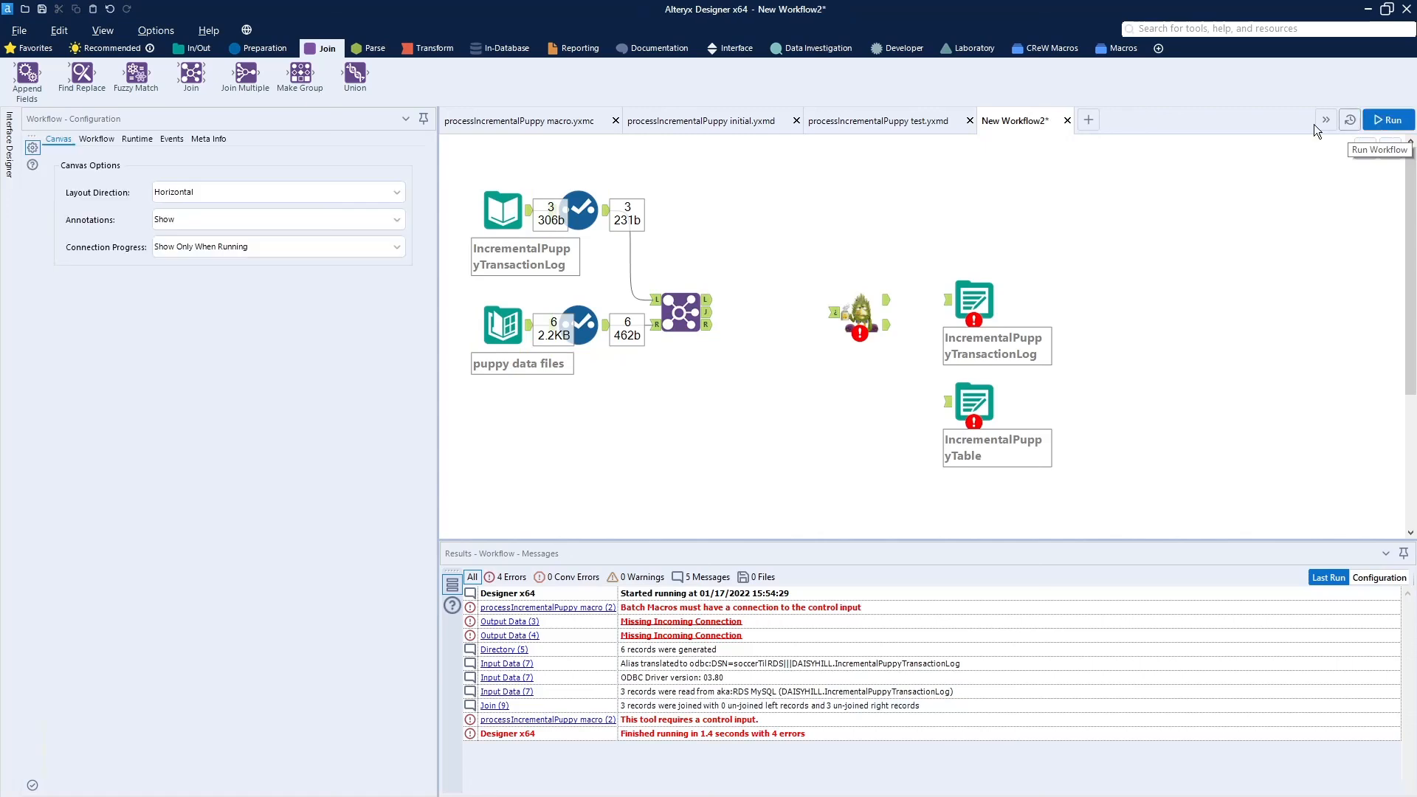
{"action": "left_click", "coordinate": [708, 304]}
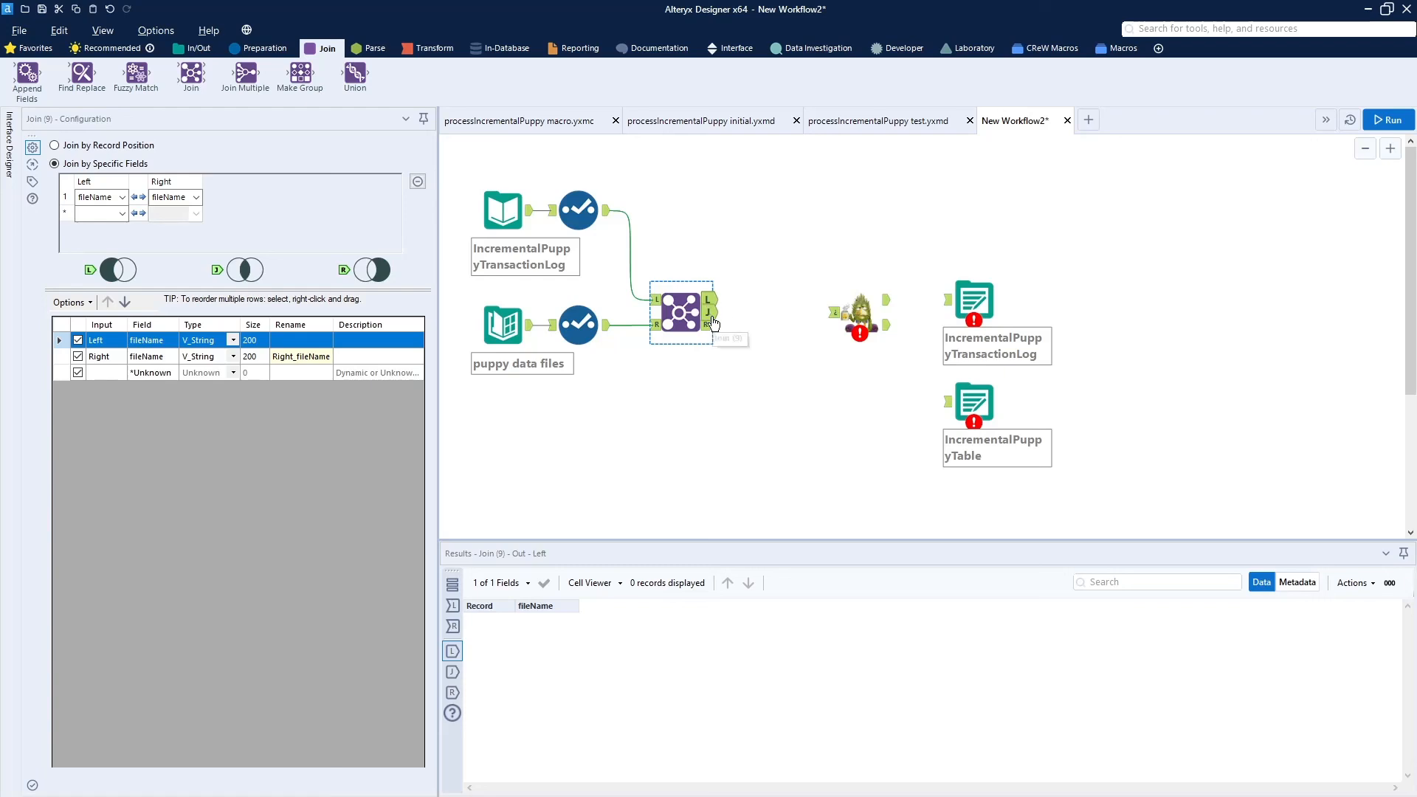
{"action": "left_click", "coordinate": [711, 318]}
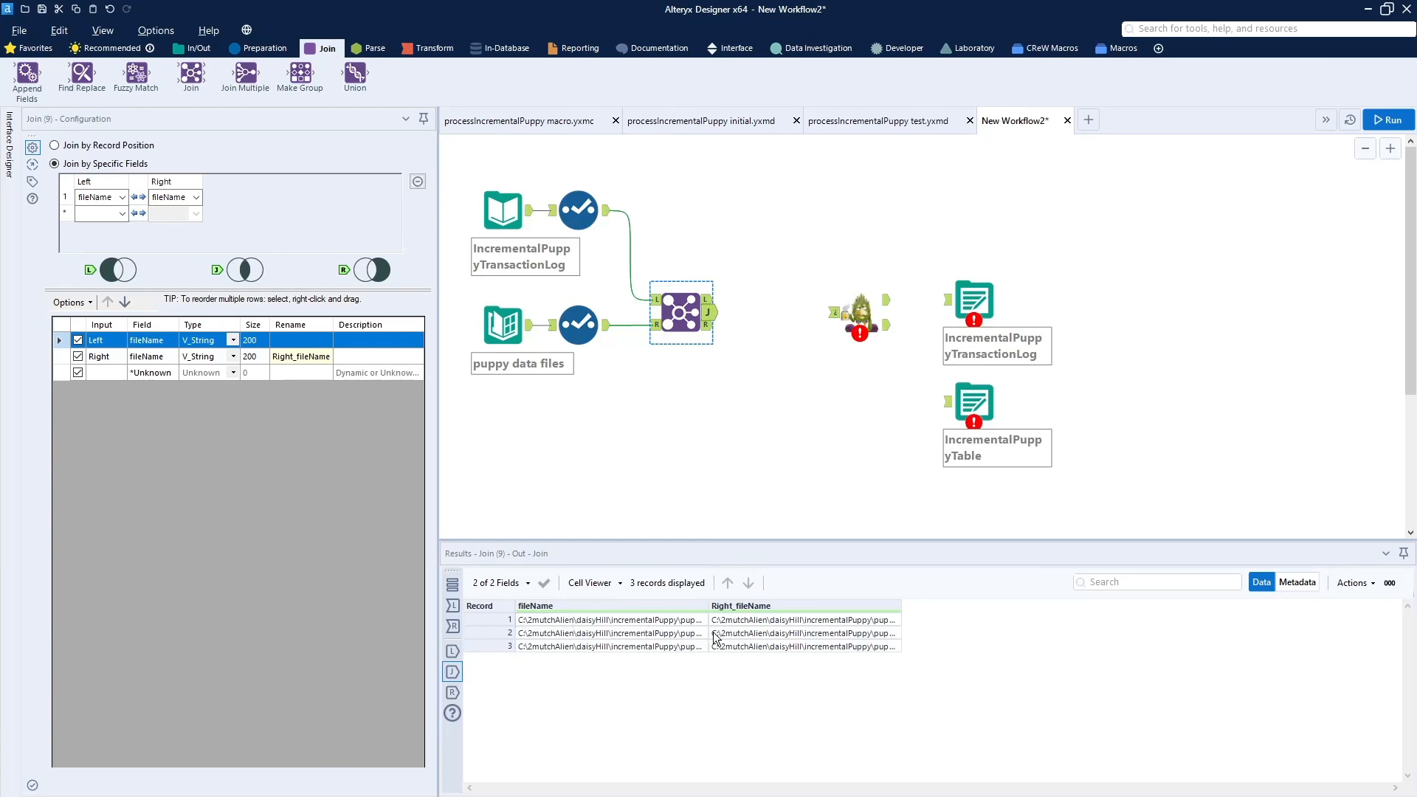
{"action": "left_click_drag", "start_coordinate": [707, 606], "coordinate": [810, 606]}
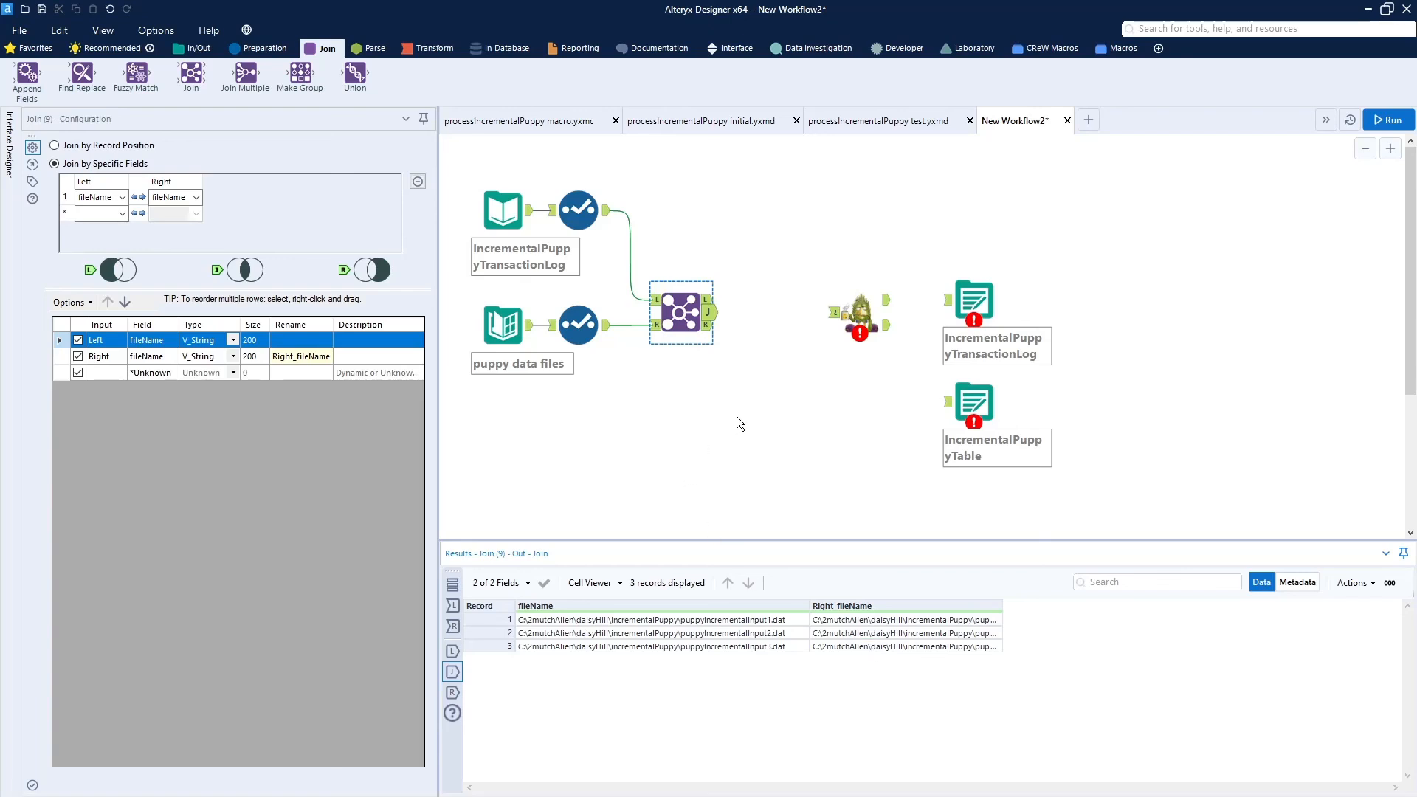
{"action": "left_click", "coordinate": [709, 327]}
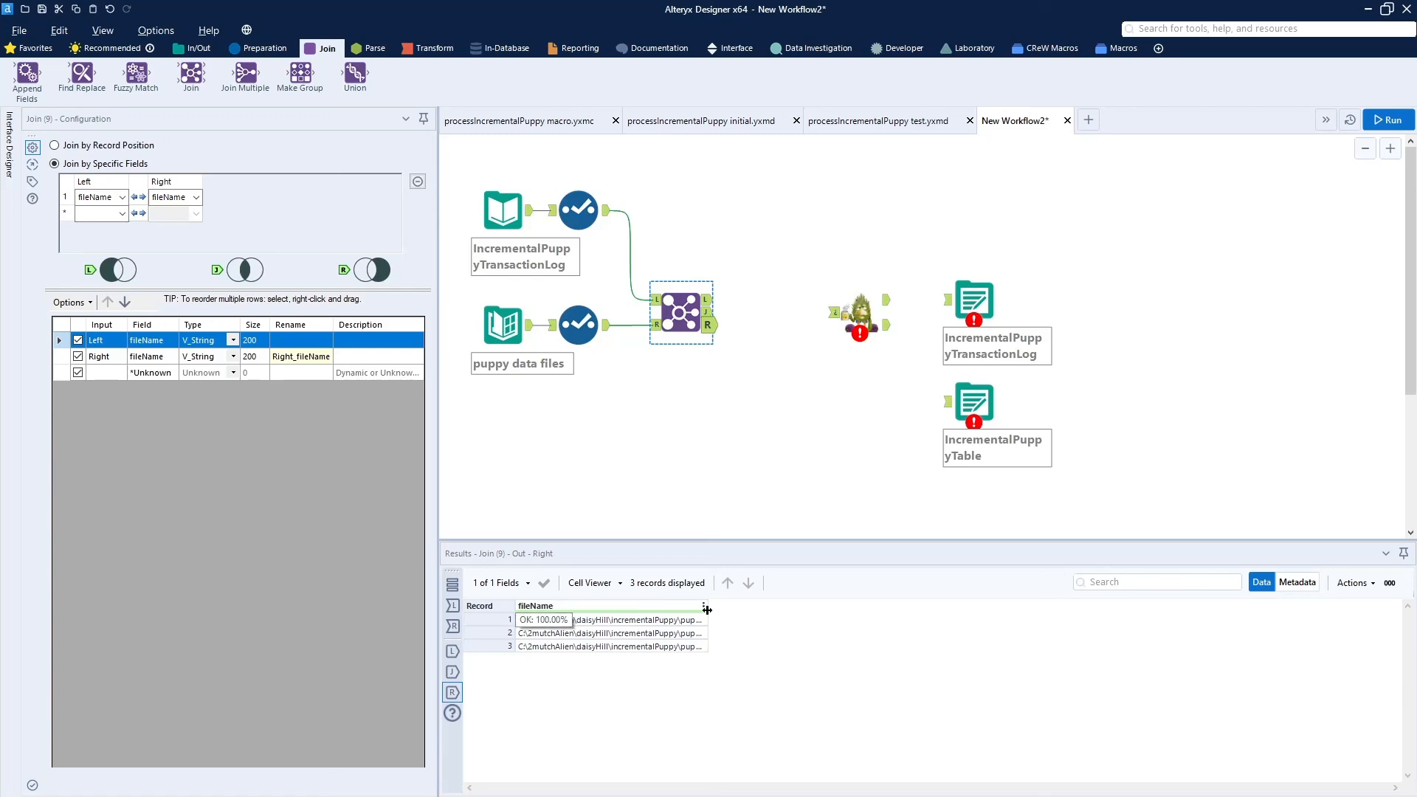
{"action": "left_click_drag", "start_coordinate": [707, 609], "coordinate": [786, 620]}
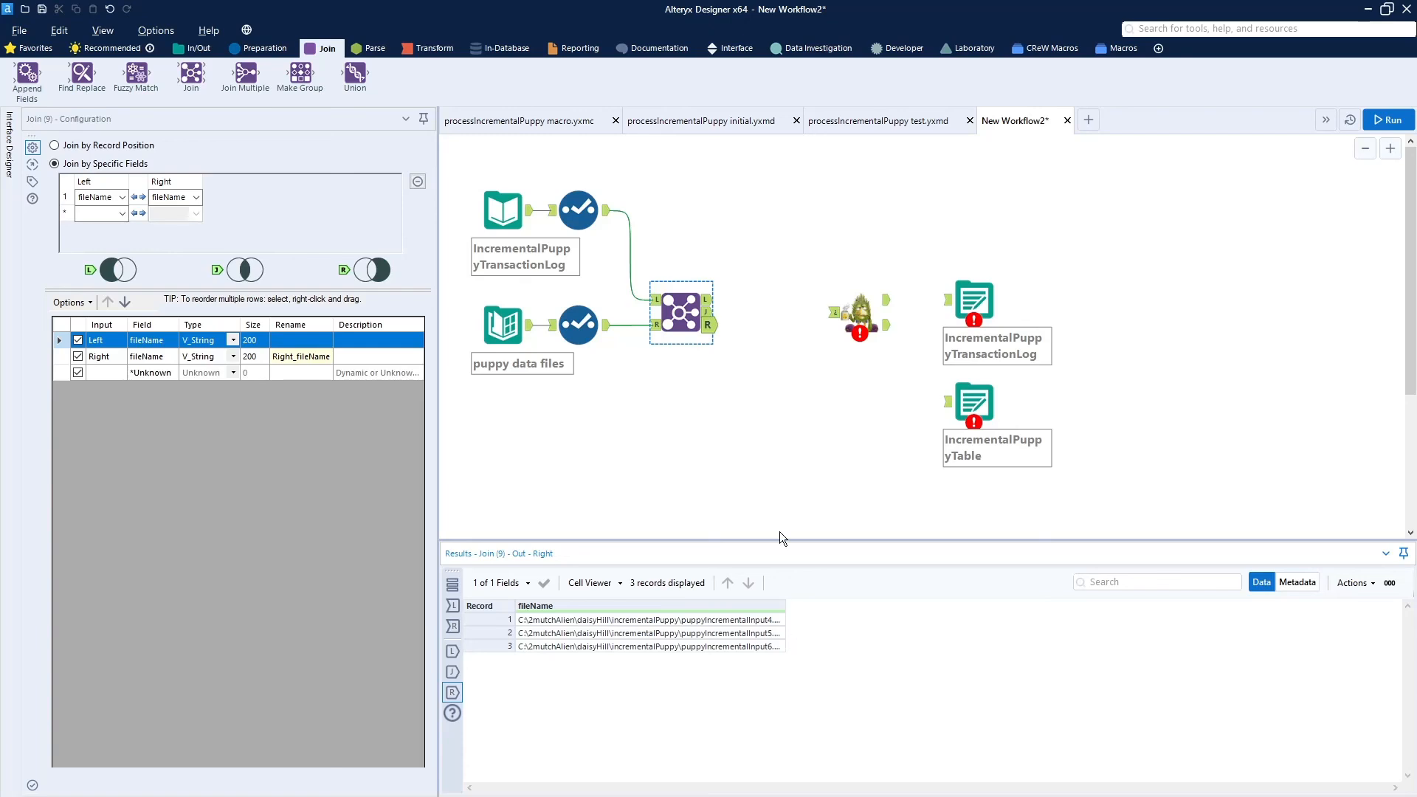
- Connect the processIncrementalPuppy macro to the Join's right output and set its fileName control field to fileName
{"action": "left_click", "coordinate": [856, 304]}
{"action": "left_click_drag", "start_coordinate": [856, 304], "coordinate": [793, 316]}
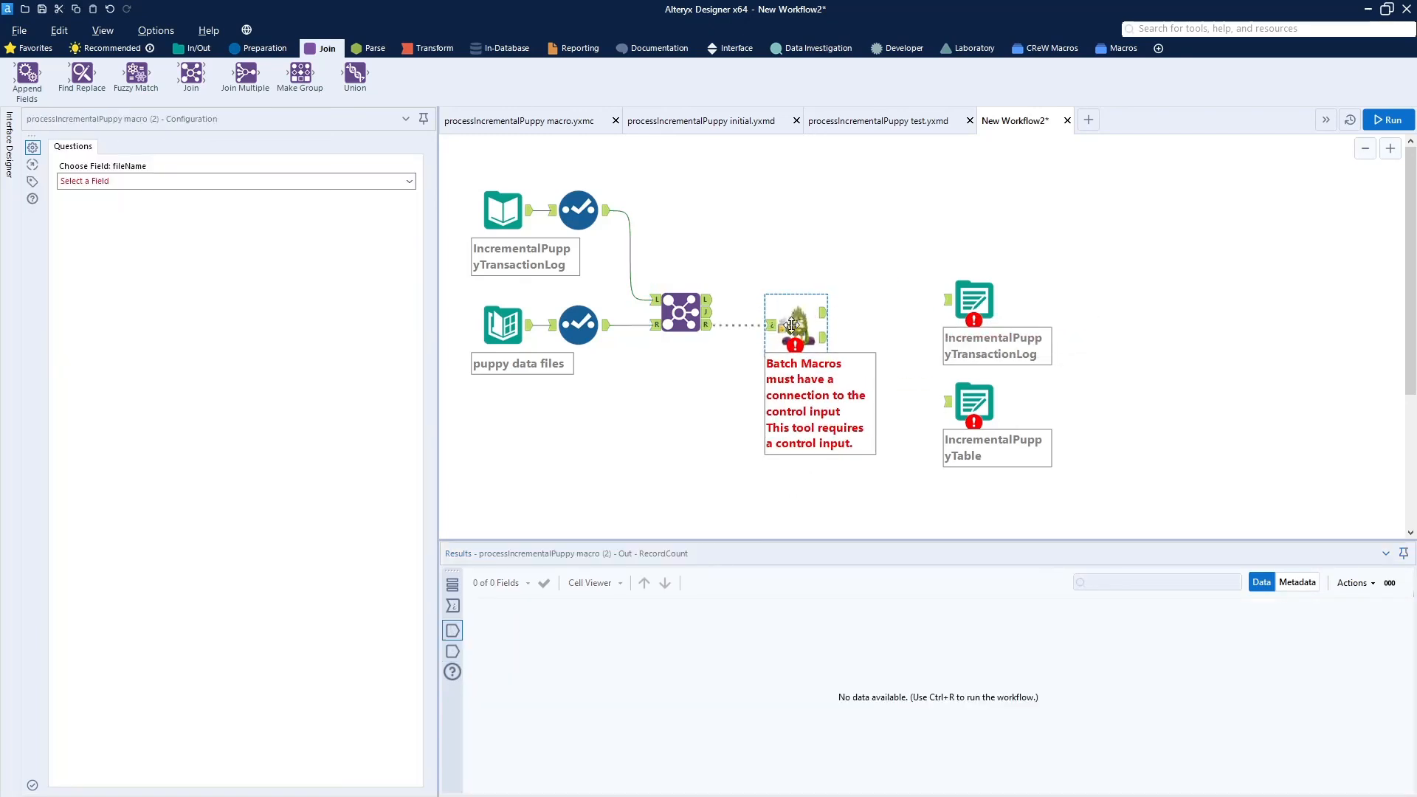
{"action": "left_click_drag", "start_coordinate": [791, 324], "coordinate": [774, 325]}
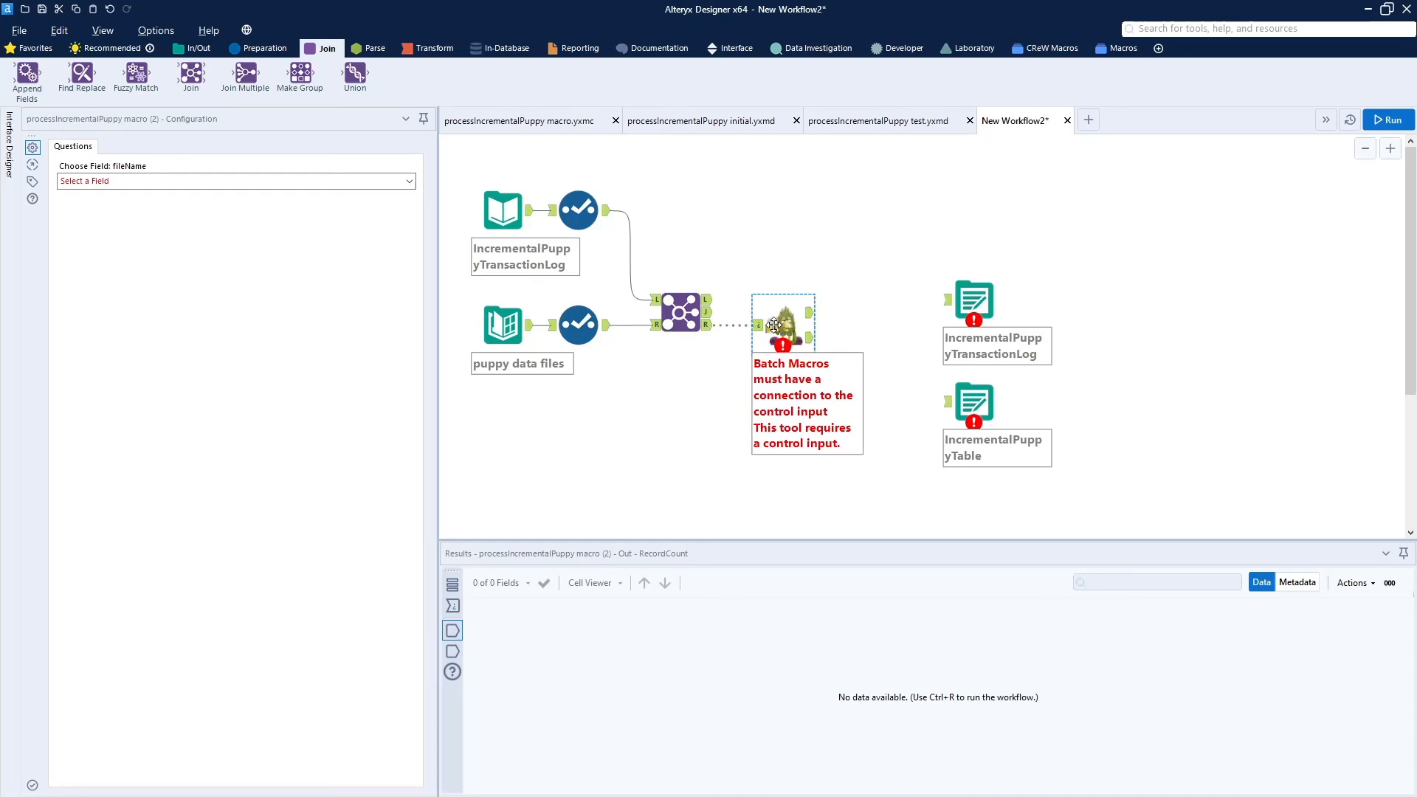
{"action": "left_click_drag", "start_coordinate": [774, 325], "coordinate": [773, 325]}
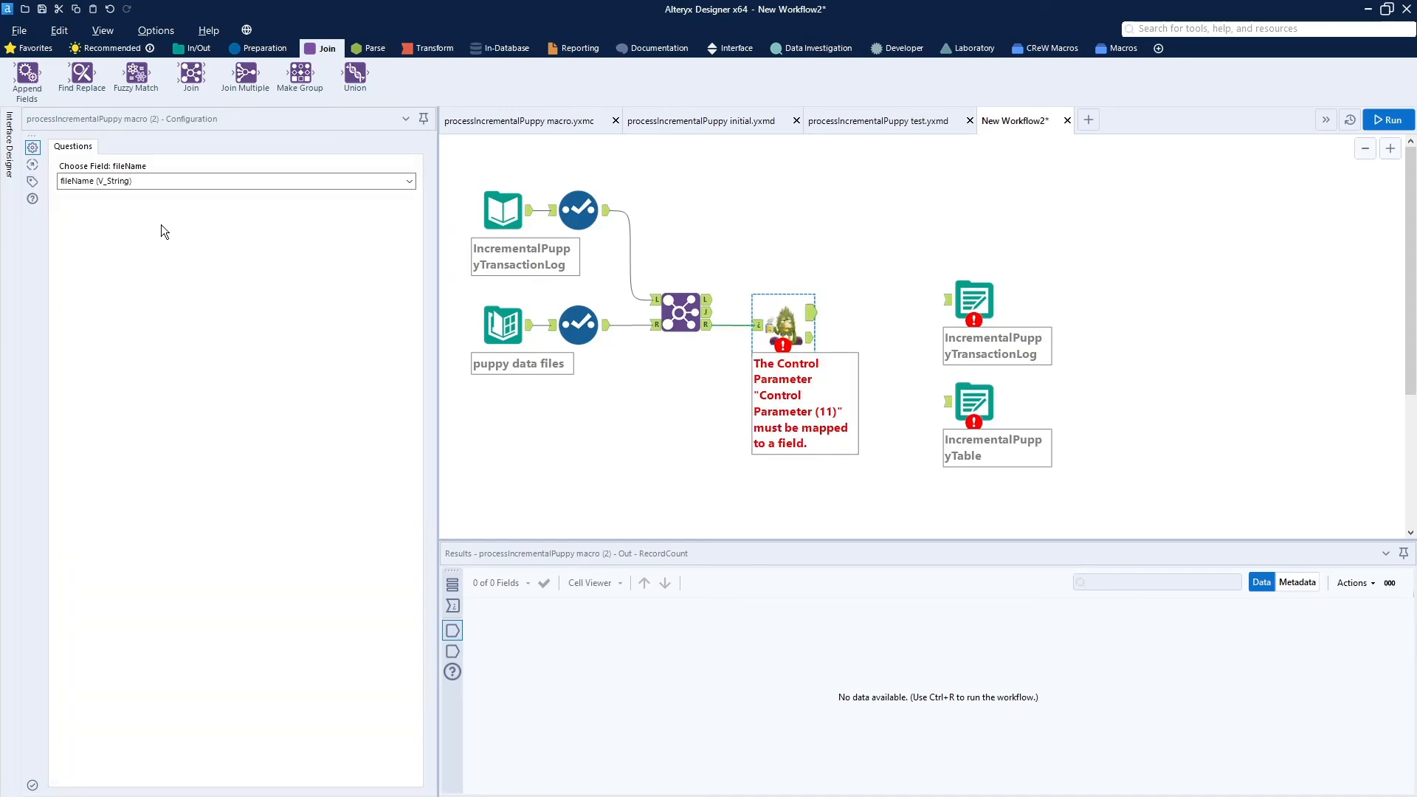